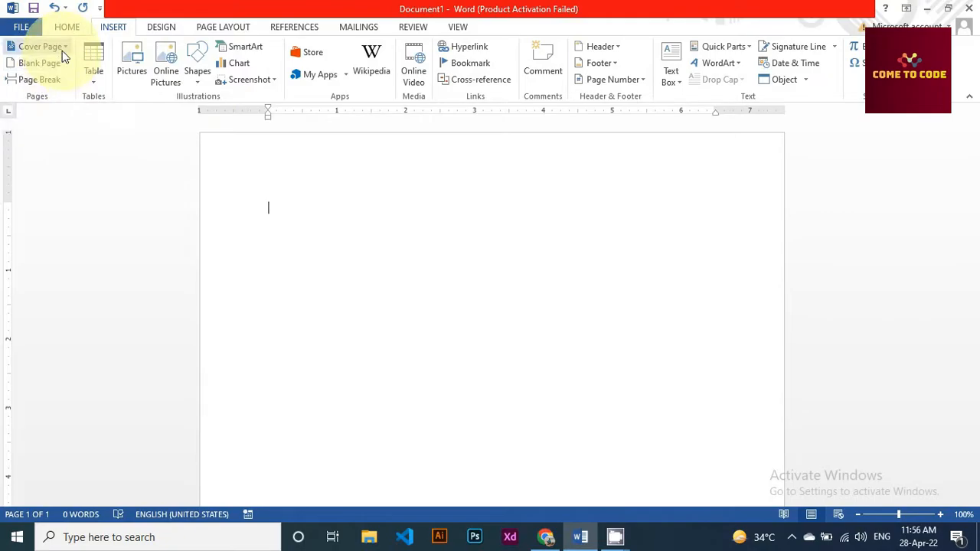
Browse the built-in cover page designs and insert the Integral cover page
{"action": "left_click", "coordinate": [62, 50]}
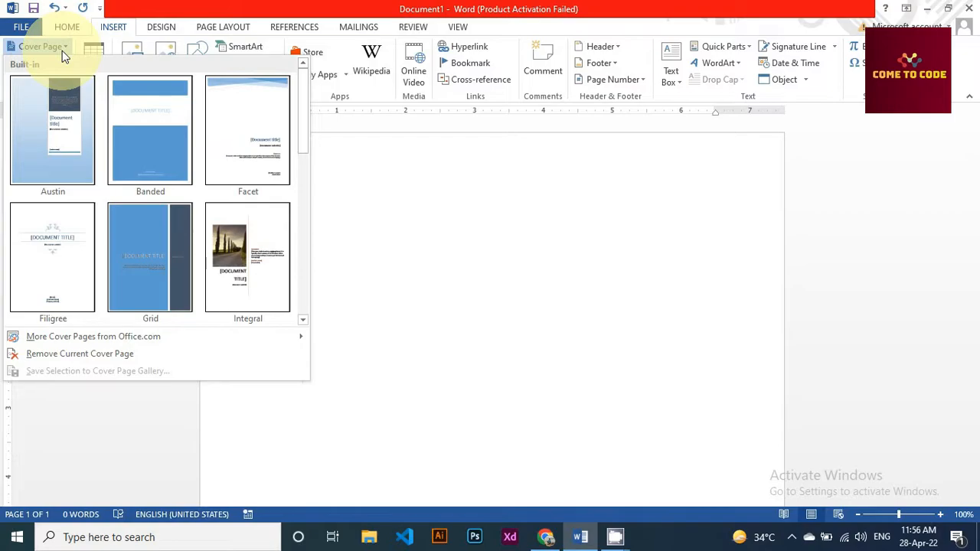
{"action": "scroll", "coordinate": [155, 186], "scroll_direction": "down", "scroll_amount": 5}
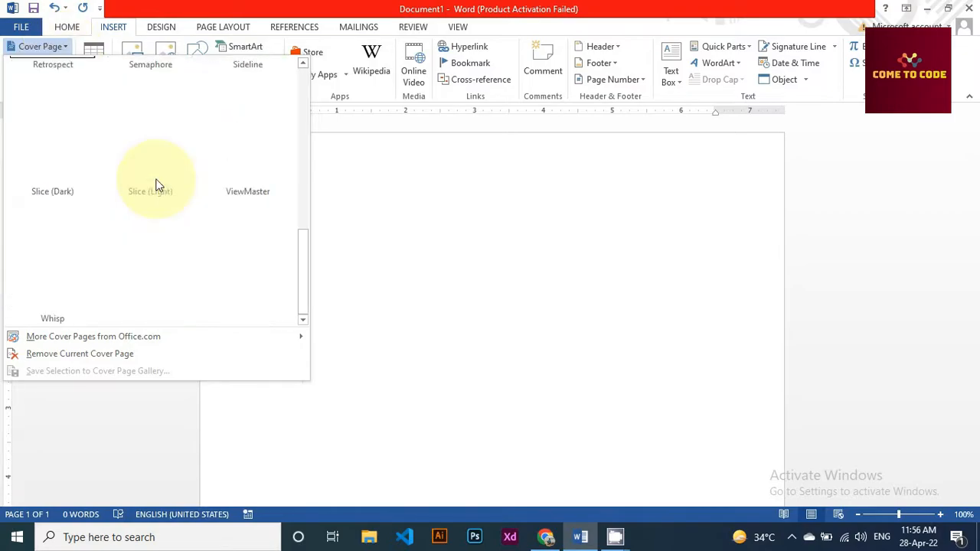
{"action": "scroll", "coordinate": [157, 184], "scroll_direction": "up", "scroll_amount": 5}
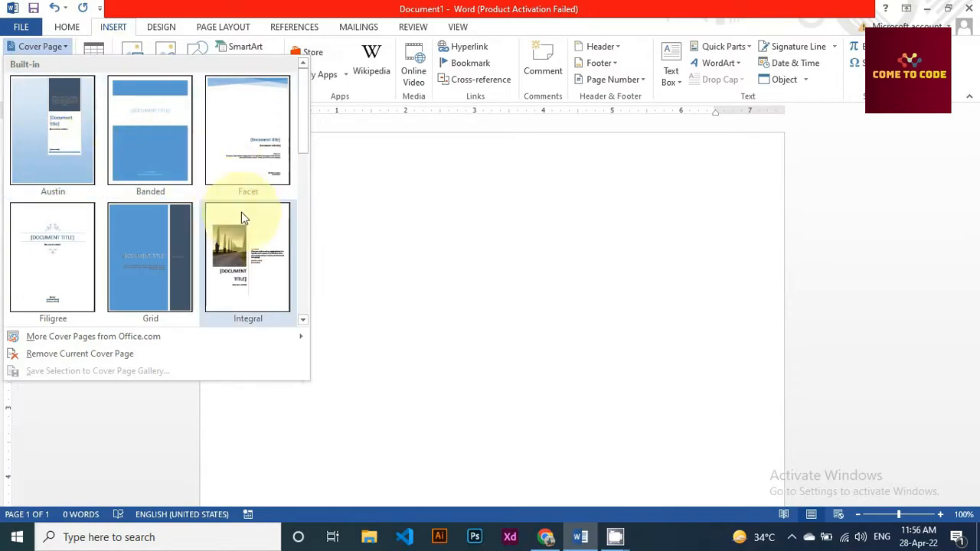
{"action": "scroll", "coordinate": [244, 223], "scroll_direction": "down", "scroll_amount": 3}
{"action": "scroll", "coordinate": [244, 223], "scroll_direction": "up", "scroll_amount": 3}
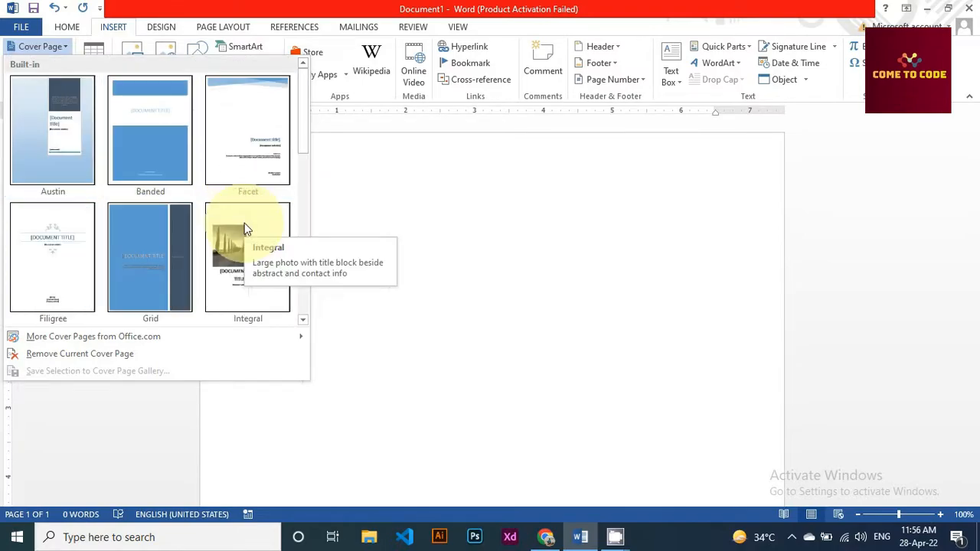
{"action": "scroll", "coordinate": [90, 235], "scroll_direction": "down", "scroll_amount": 3}
{"action": "scroll", "coordinate": [136, 221], "scroll_direction": "up", "scroll_amount": 3}
{"action": "key", "text": "Escape"}
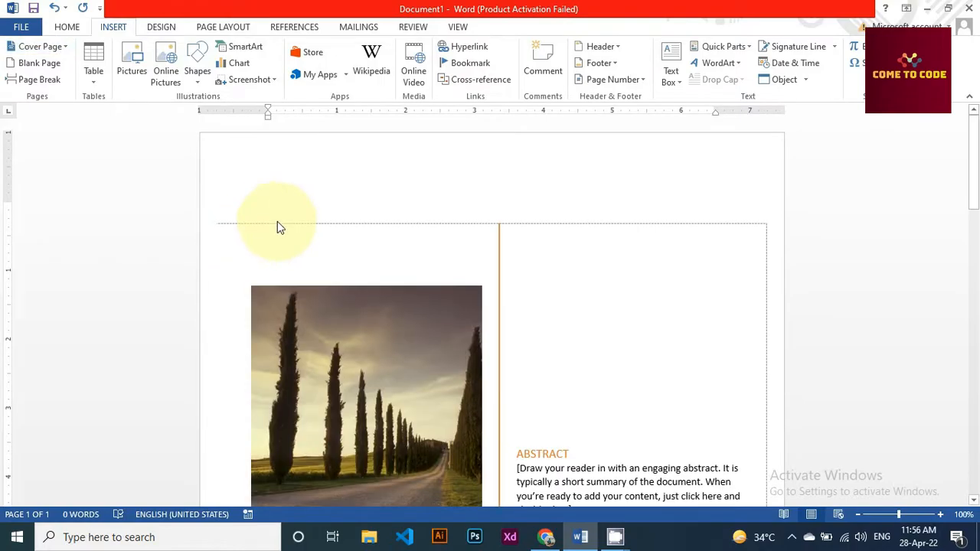
Examine the inserted cover page's photo and its title, subtitle, abstract and course title placeholders
{"action": "left_click", "coordinate": [298, 219]}
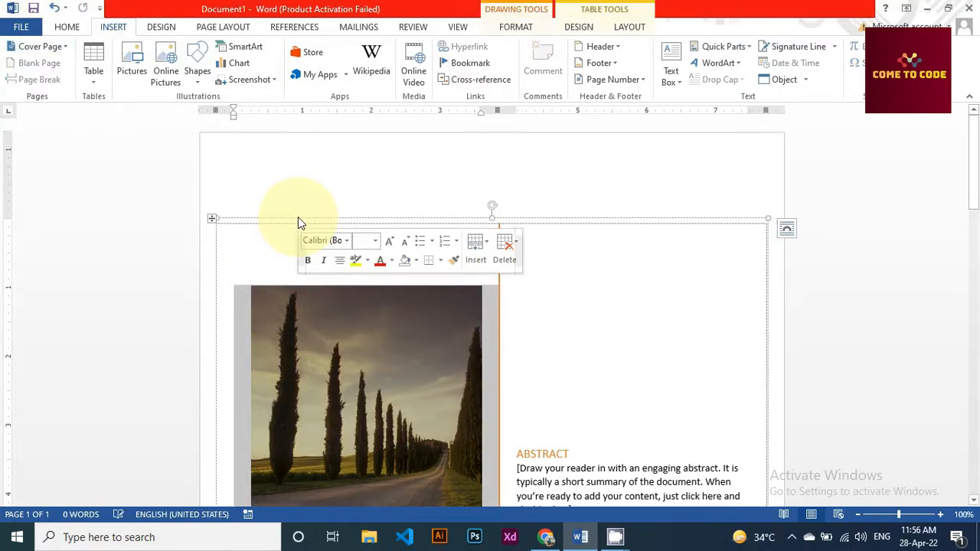
{"action": "scroll", "coordinate": [298, 220], "scroll_direction": "down", "scroll_amount": 5}
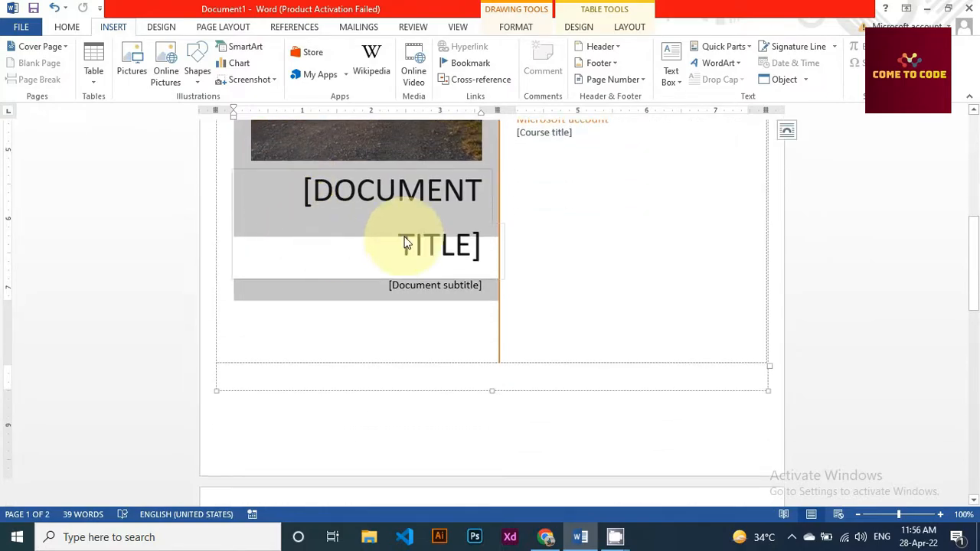
{"action": "left_click", "coordinate": [406, 204]}
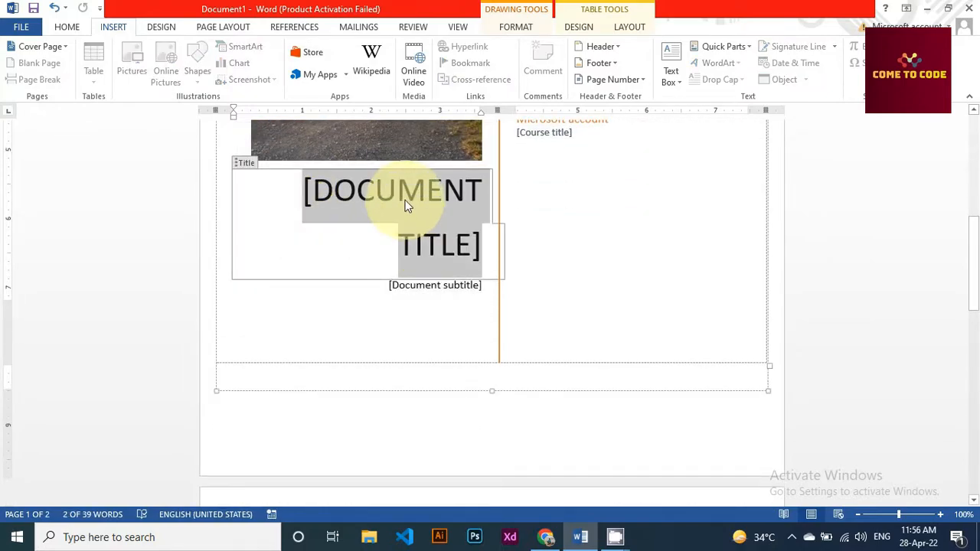
{"action": "scroll", "coordinate": [406, 203], "scroll_direction": "up", "scroll_amount": 4}
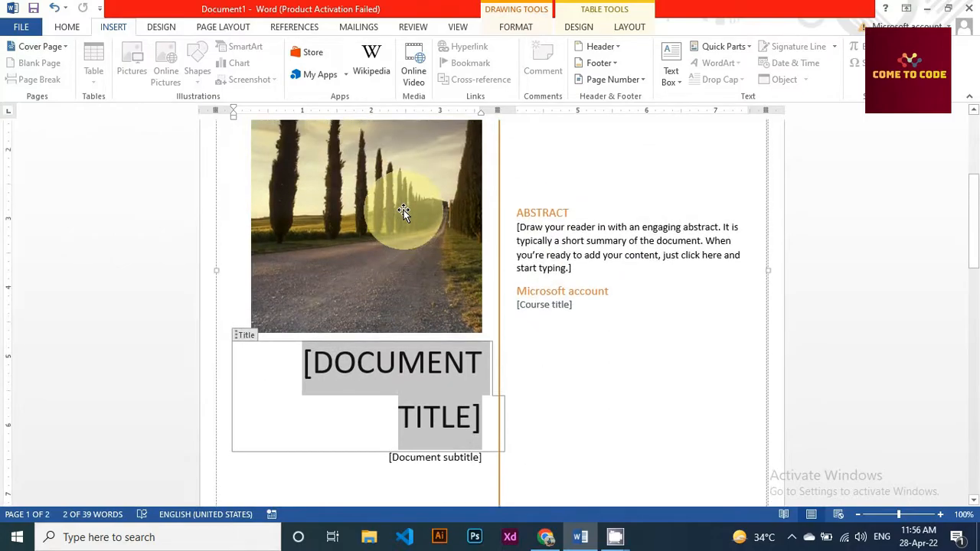
{"action": "scroll", "coordinate": [403, 212], "scroll_direction": "down", "scroll_amount": 3}
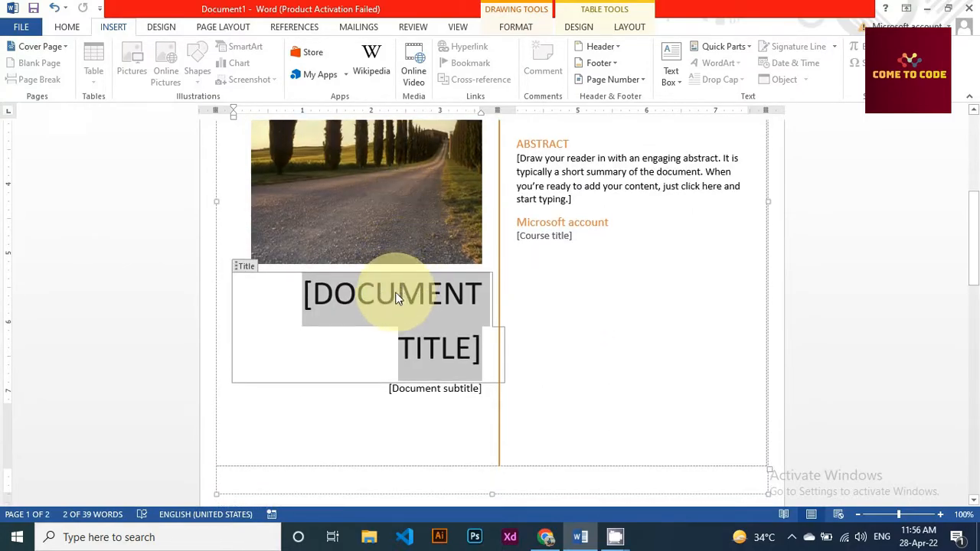
{"action": "left_click", "coordinate": [420, 390]}
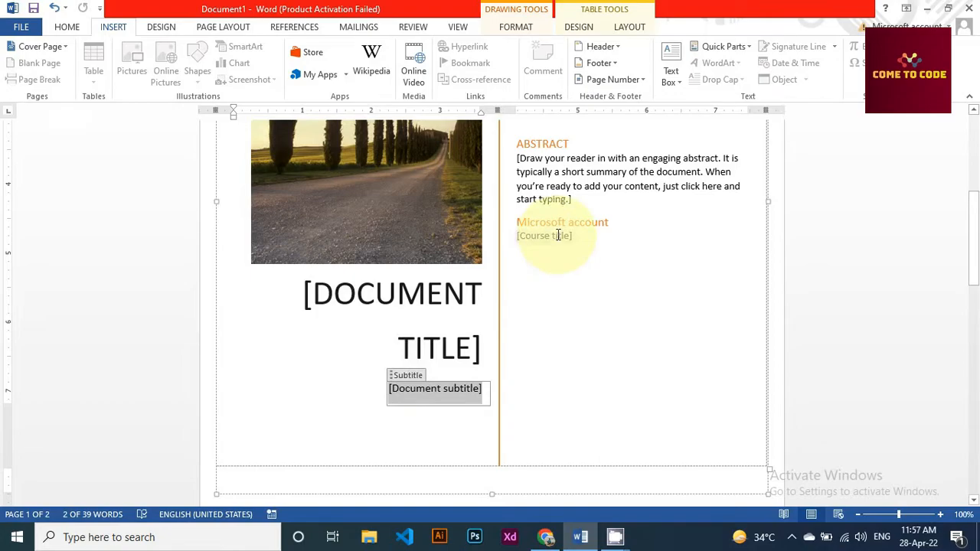
{"action": "scroll", "coordinate": [559, 230], "scroll_direction": "up", "scroll_amount": 3}
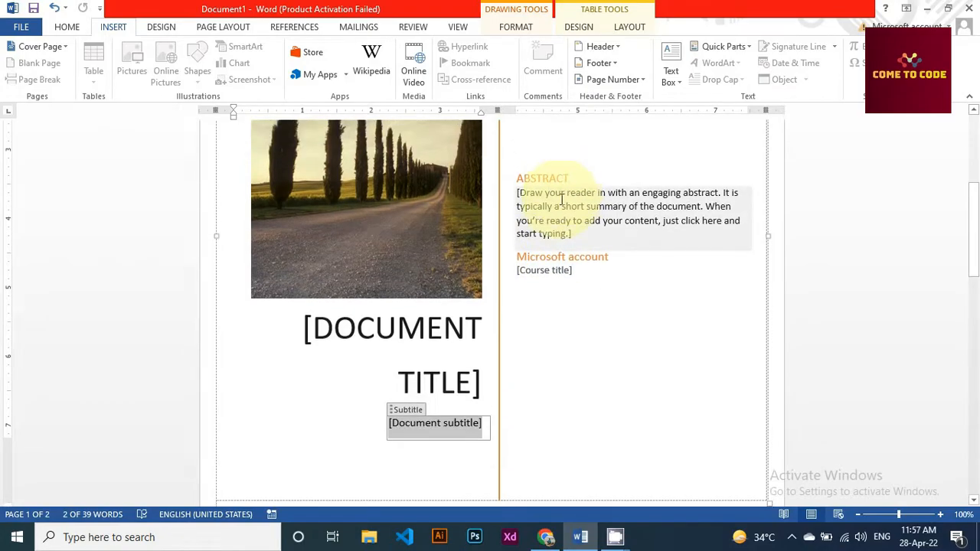
{"action": "scroll", "coordinate": [560, 219], "scroll_direction": "up", "scroll_amount": 5}
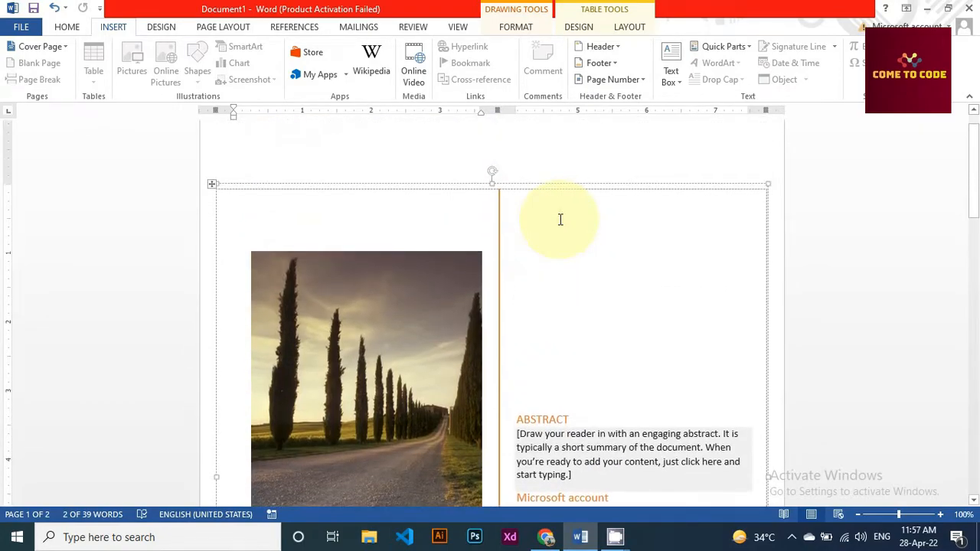
{"action": "scroll", "coordinate": [560, 220], "scroll_direction": "down", "scroll_amount": 3}
{"action": "scroll", "coordinate": [560, 219], "scroll_direction": "down", "scroll_amount": 1}
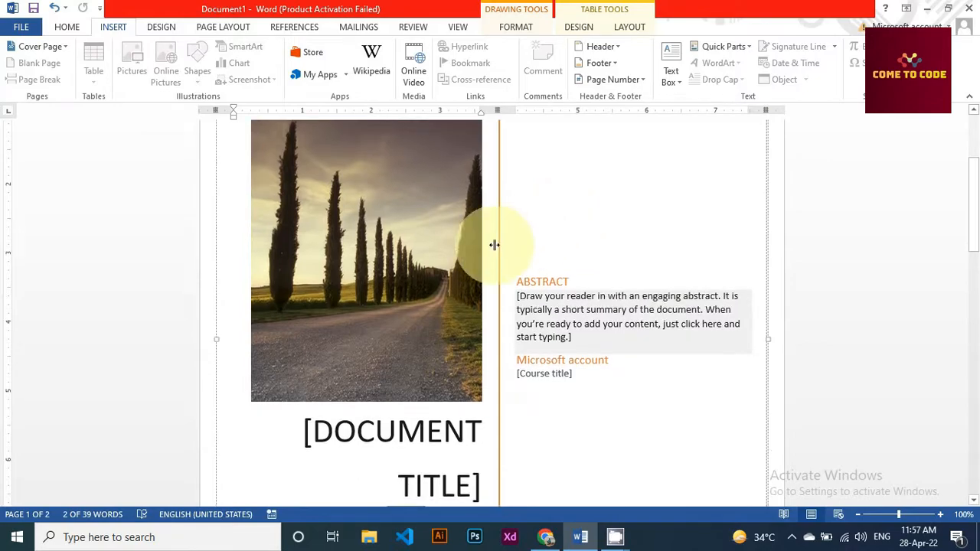
{"action": "left_click", "coordinate": [427, 266]}
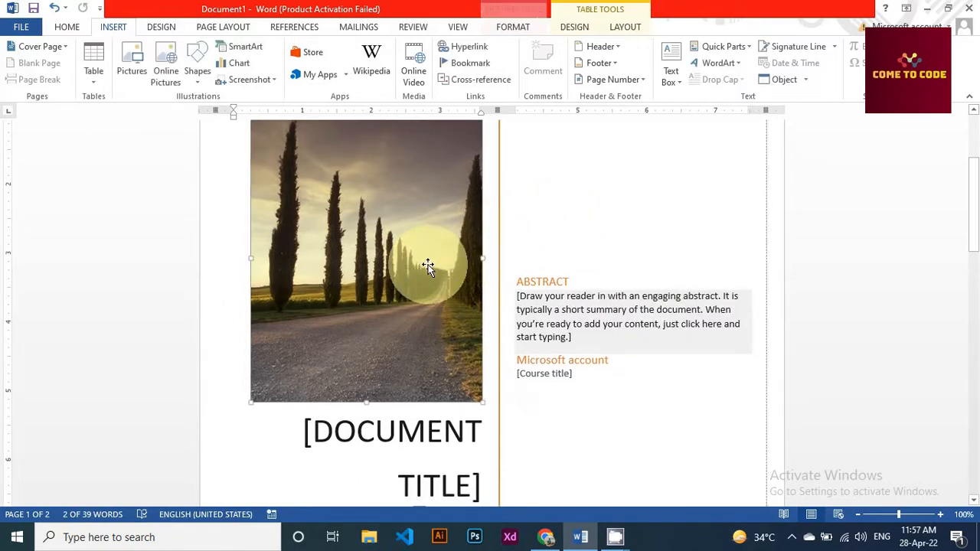
{"action": "scroll", "coordinate": [415, 283], "scroll_direction": "up", "scroll_amount": 1}
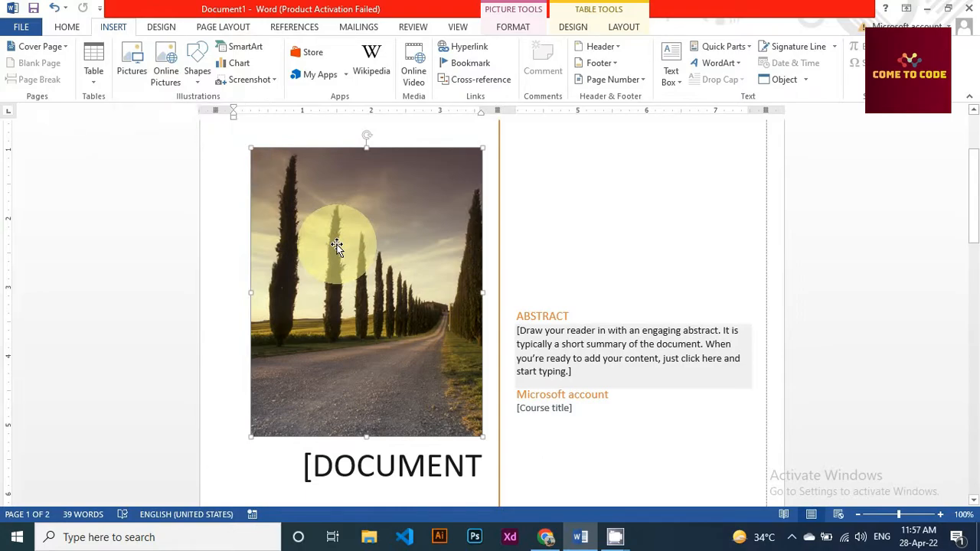
Delete the cover page's contents together with the empty text box frame that held them
{"action": "left_click", "coordinate": [576, 296]}
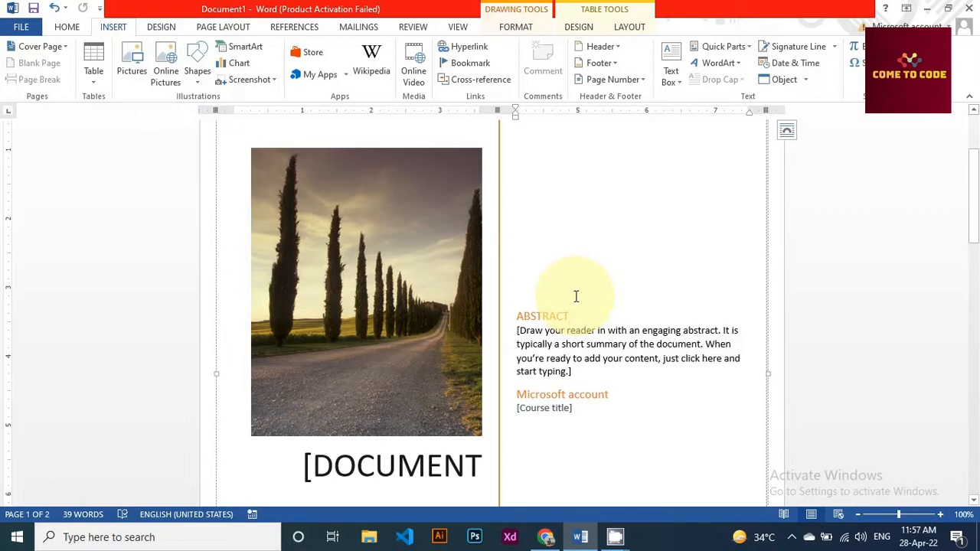
{"action": "key", "text": "ctrl+a"}
{"action": "key", "text": "Delete"}
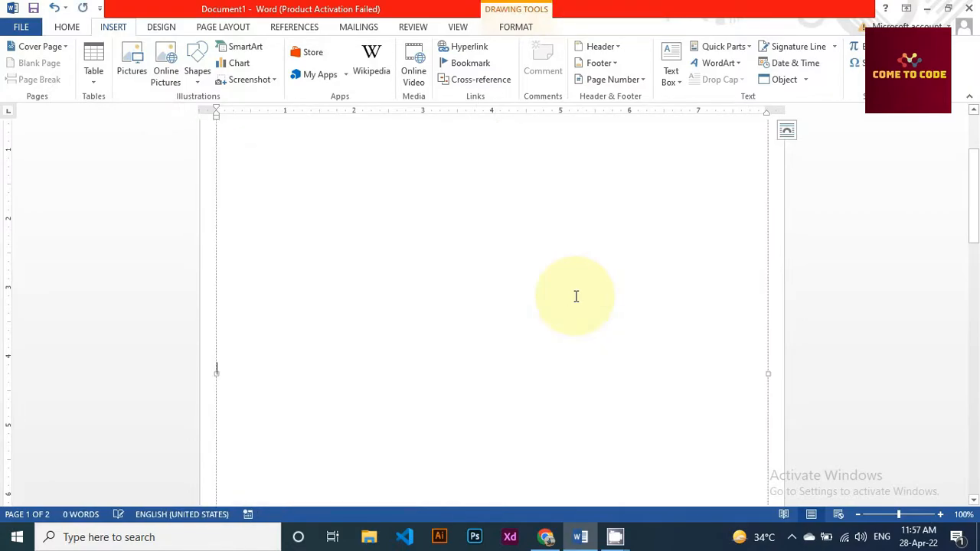
{"action": "left_click", "coordinate": [509, 218]}
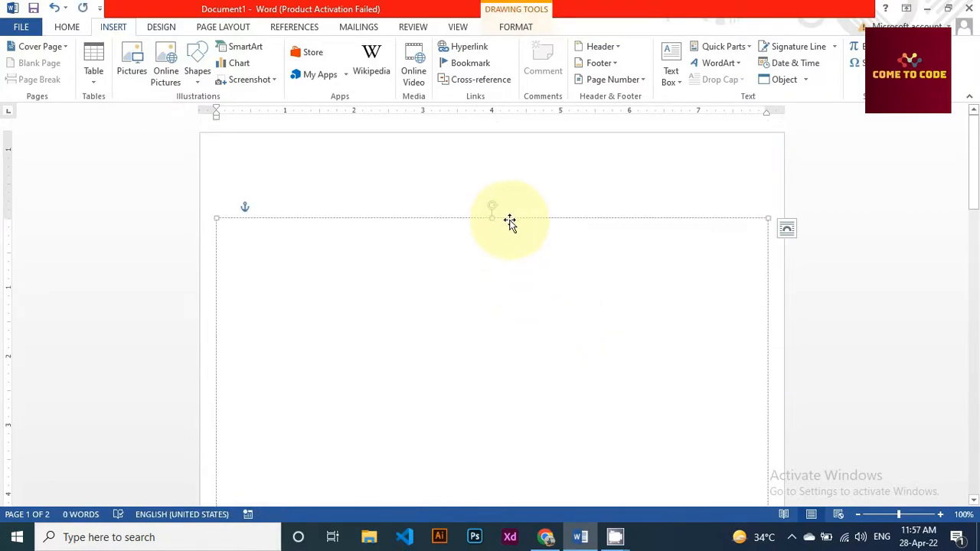
{"action": "key", "text": "Delete"}
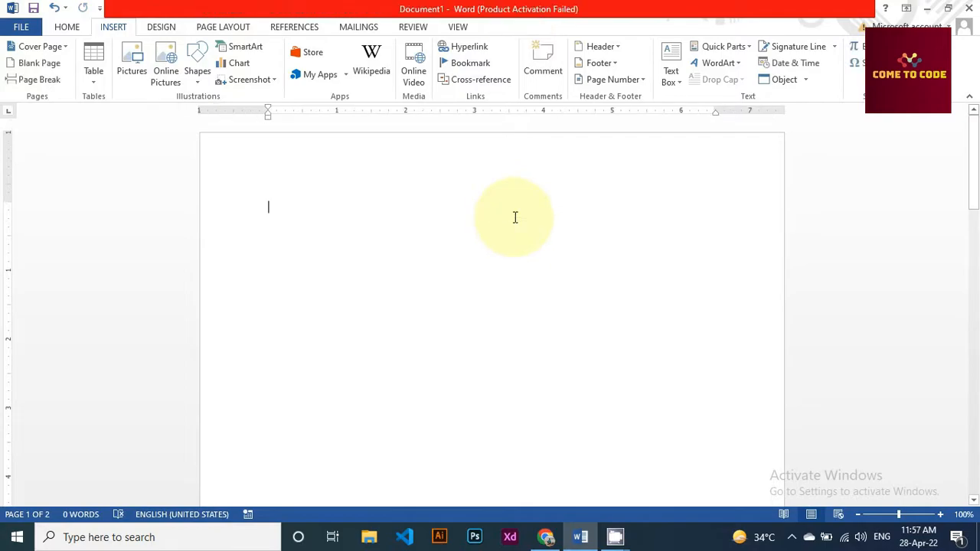
Insert a blank page at the start of the document and compare the first two pages side by side
{"action": "left_click", "coordinate": [49, 66]}
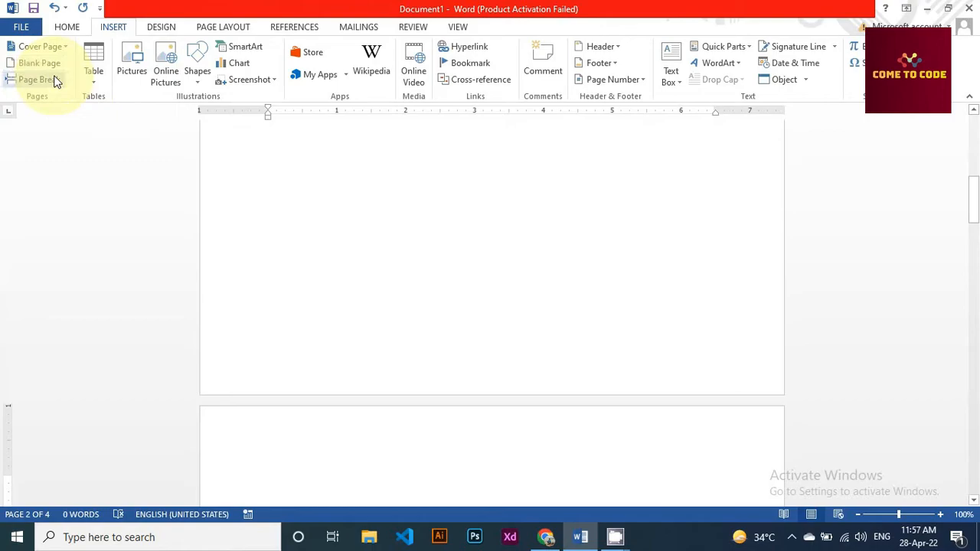
{"action": "scroll", "coordinate": [259, 406], "scroll_direction": "down", "scroll_amount": 3, "text": "ctrl"}
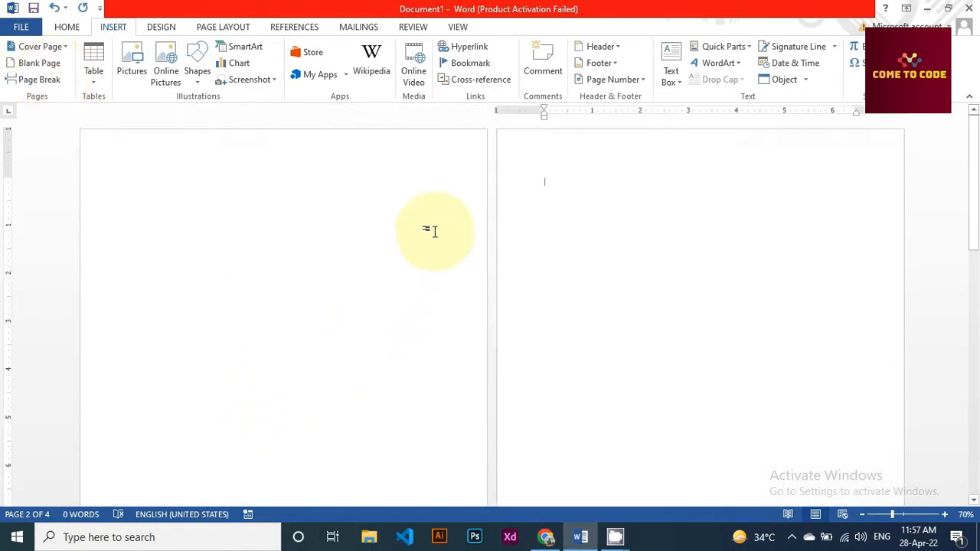
{"action": "left_click", "coordinate": [207, 181]}
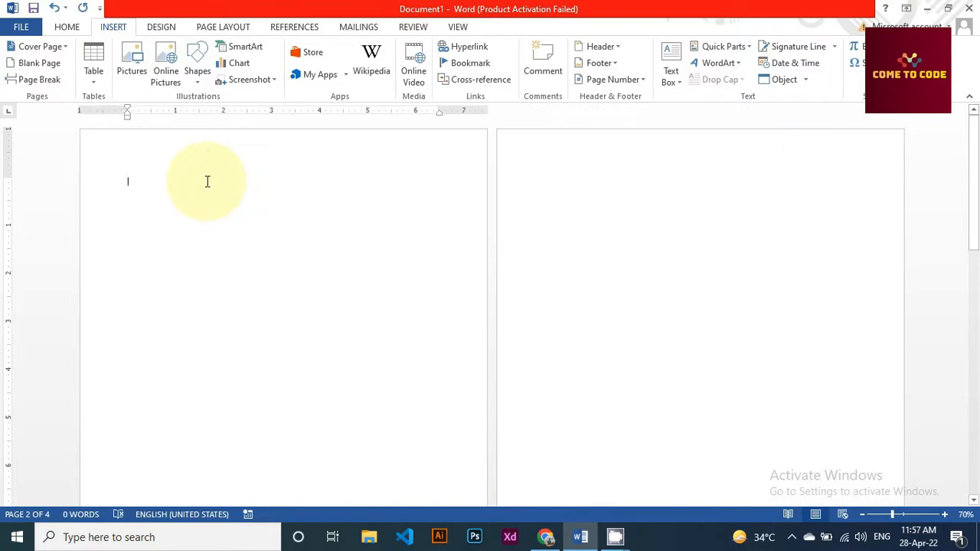
{"action": "left_click", "coordinate": [532, 185]}
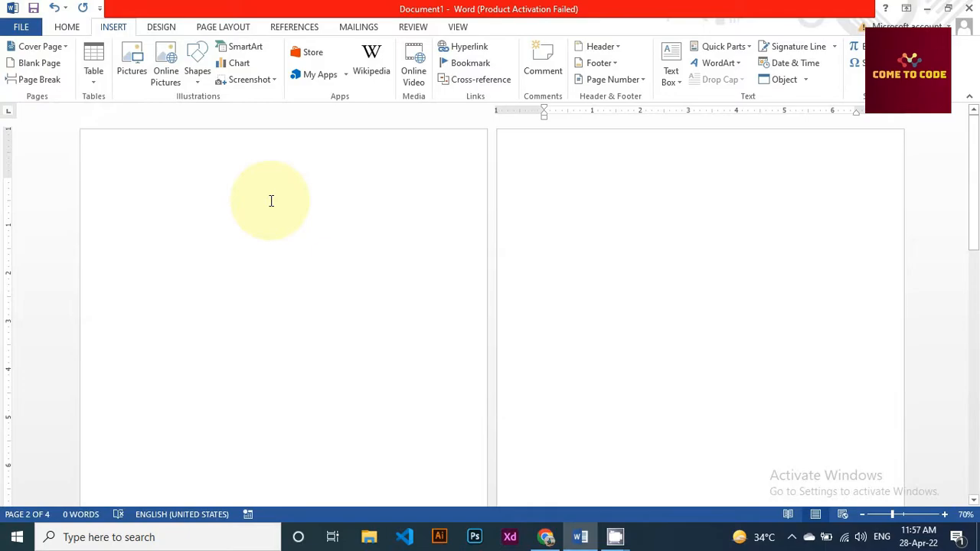
Generate five paragraphs of sample text on the first page with =rand(5)
{"action": "left_click", "coordinate": [231, 196]}
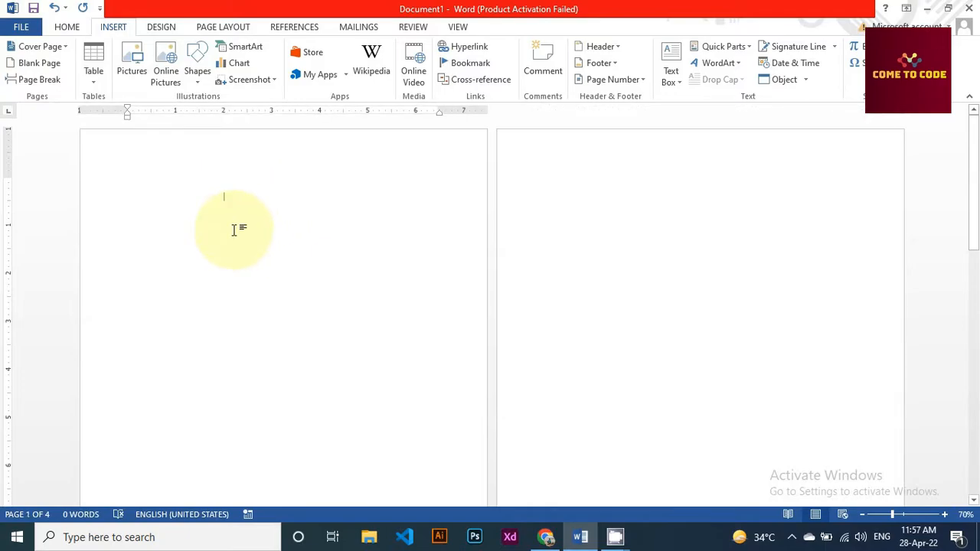
{"action": "scroll", "coordinate": [227, 211], "scroll_direction": "up", "scroll_amount": 4, "text": "ctrl"}
{"action": "left_click", "coordinate": [202, 249]}
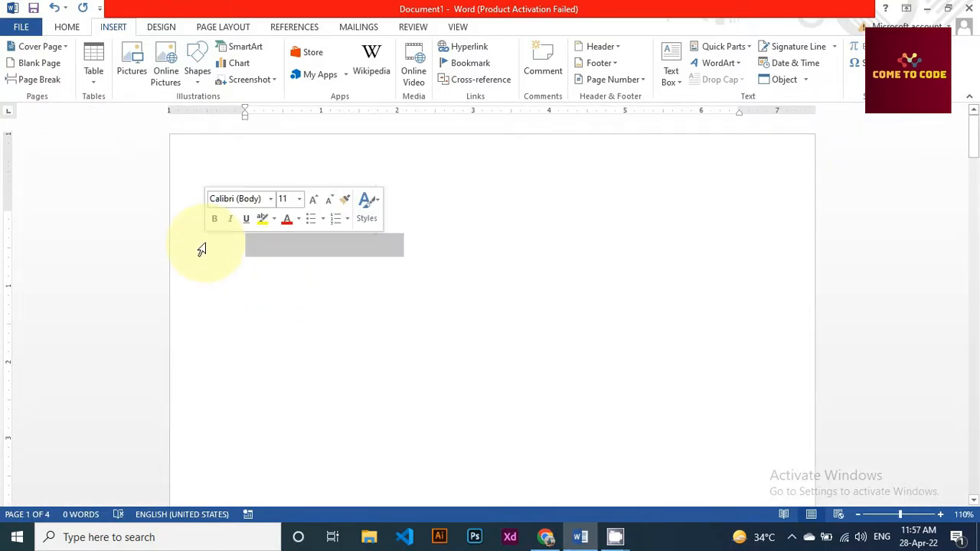
{"action": "left_click", "coordinate": [251, 247]}
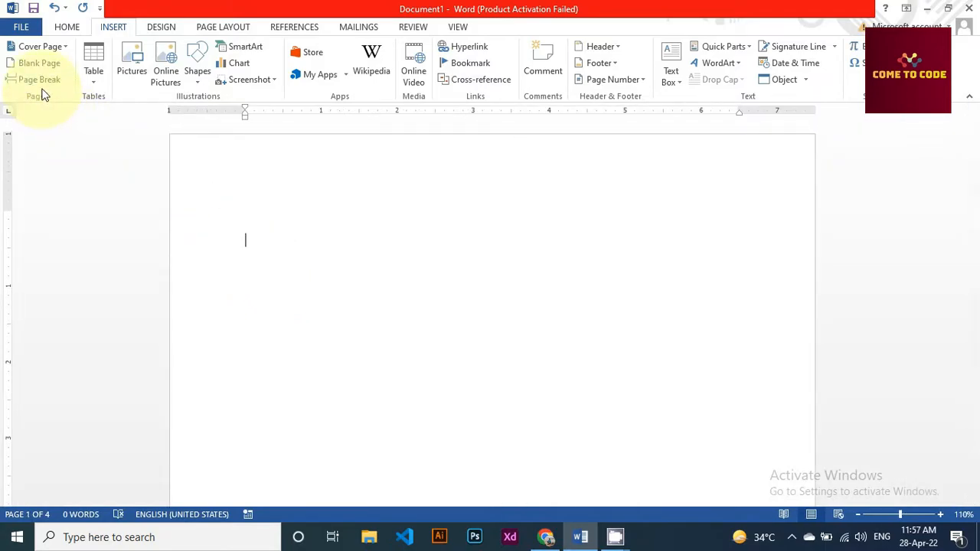
{"action": "left_click", "coordinate": [259, 248]}
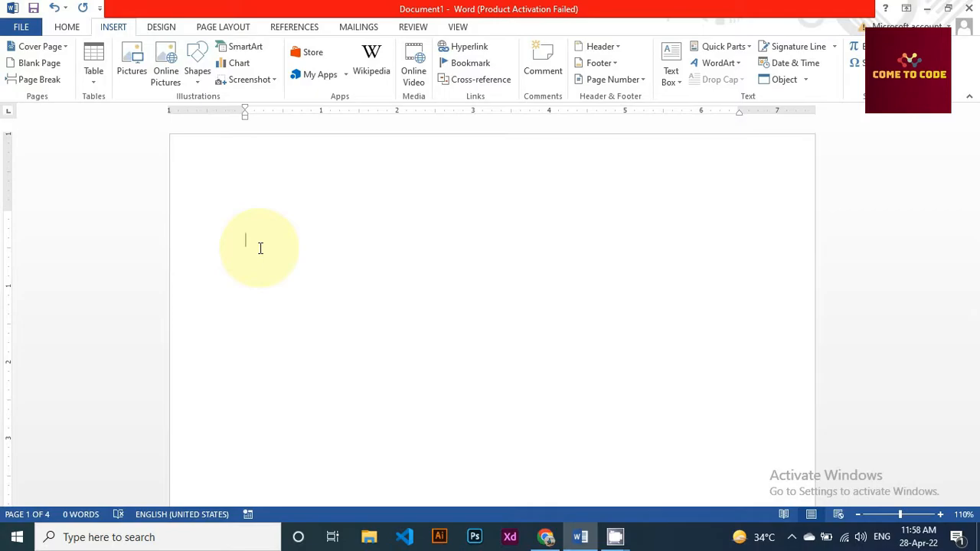
{"action": "type", "text": "=rand("}
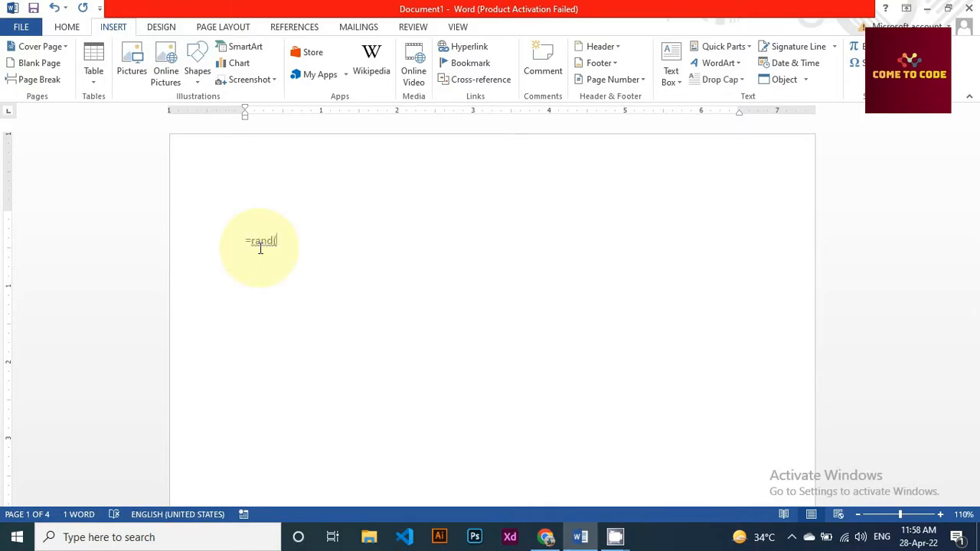
{"action": "type", "text": "5)"}
{"action": "key", "text": "Return"}
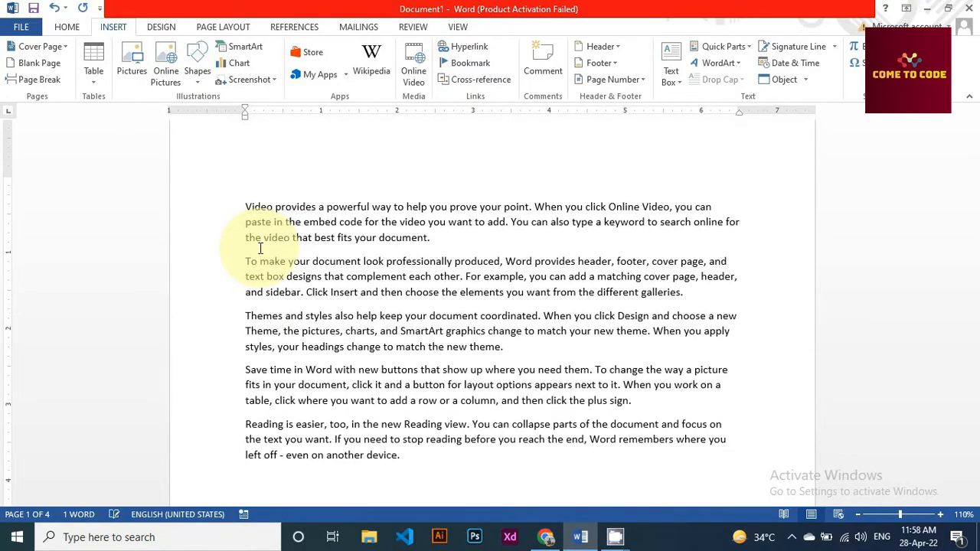
Insert a page break after the second paragraph, ending "from the different galleries."
{"action": "scroll", "coordinate": [278, 228], "scroll_direction": "up", "scroll_amount": 1}
{"action": "scroll", "coordinate": [280, 233], "scroll_direction": "down", "scroll_amount": 2}
{"action": "scroll", "coordinate": [260, 241], "scroll_direction": "up", "scroll_amount": 2}
{"action": "scroll", "coordinate": [360, 298], "scroll_direction": "down", "scroll_amount": 1}
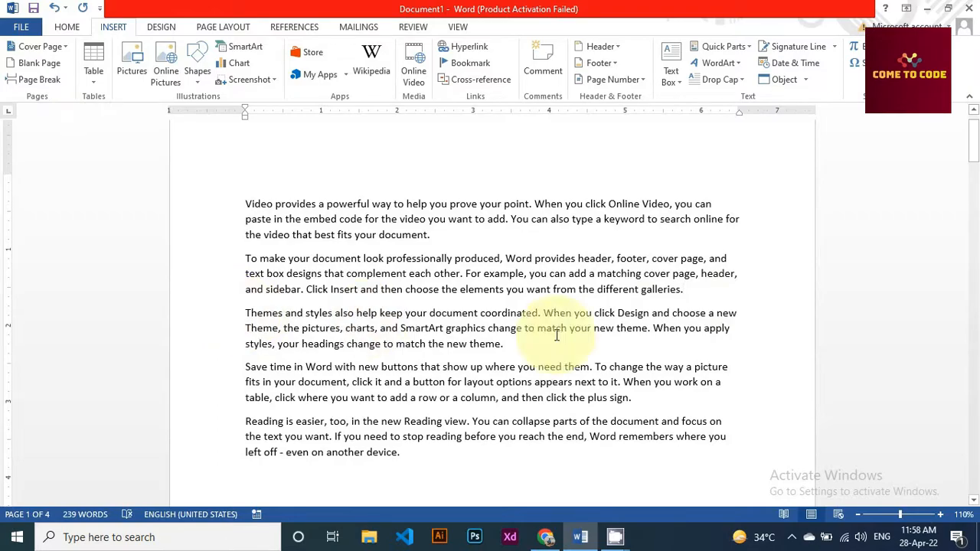
{"action": "left_click", "coordinate": [685, 290]}
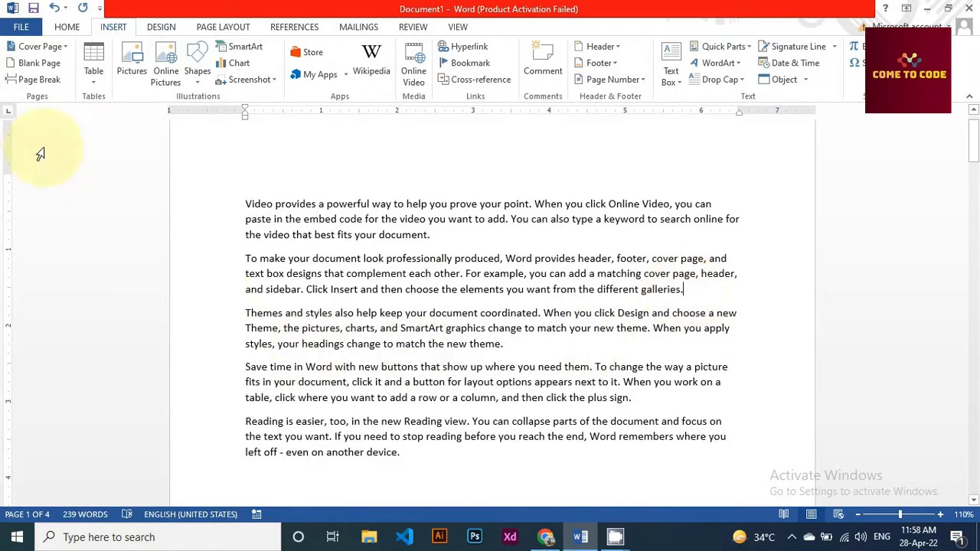
{"action": "left_click", "coordinate": [38, 81]}
{"action": "scroll", "coordinate": [381, 265], "scroll_direction": "down", "scroll_amount": 6}
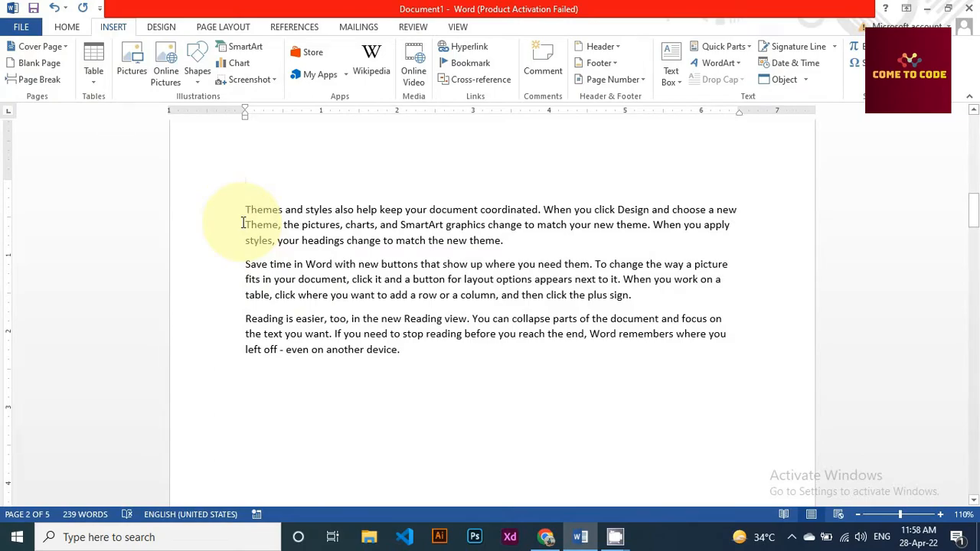
Clear all text and page breaks from the document
{"action": "scroll", "coordinate": [274, 241], "scroll_direction": "up", "scroll_amount": 5}
{"action": "scroll", "coordinate": [332, 305], "scroll_direction": "up", "scroll_amount": 6}
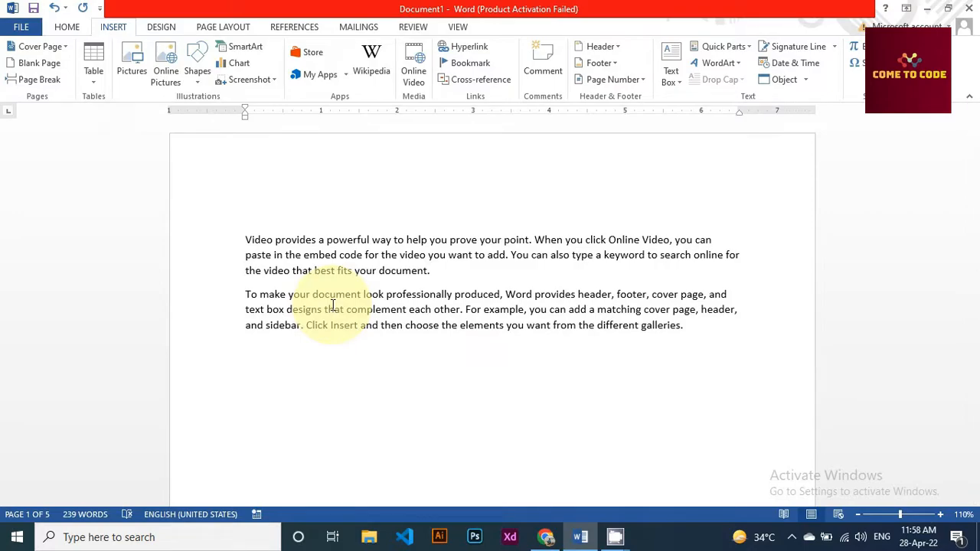
{"action": "key", "text": "ctrl+a"}
{"action": "key", "text": "Delete"}
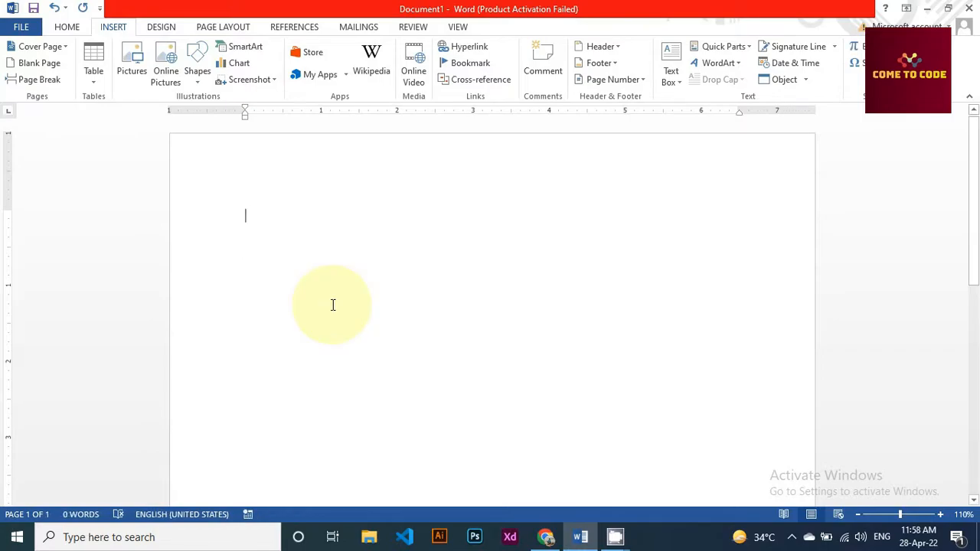
Insert a table with 15 columns and 6 rows on the blank page
{"action": "left_click", "coordinate": [94, 84]}
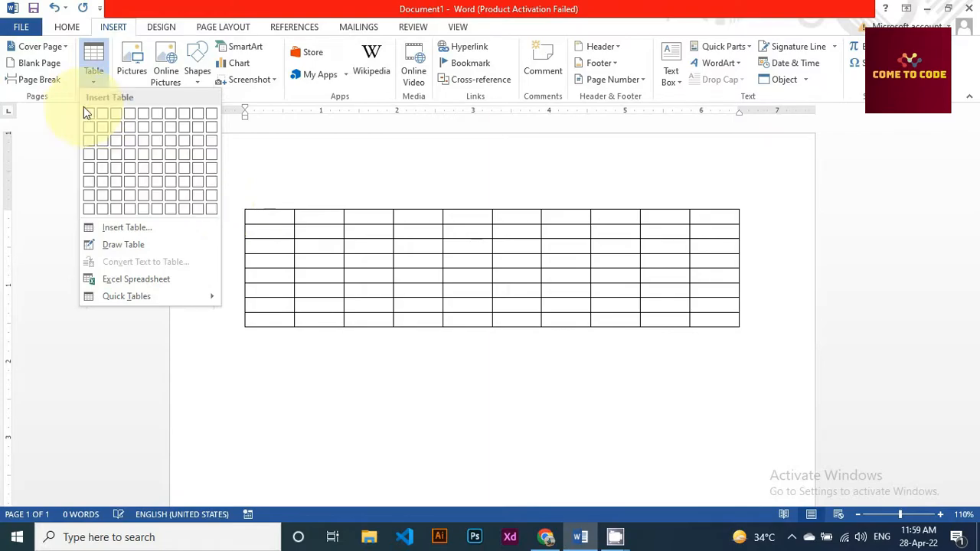
{"action": "left_click", "coordinate": [130, 229]}
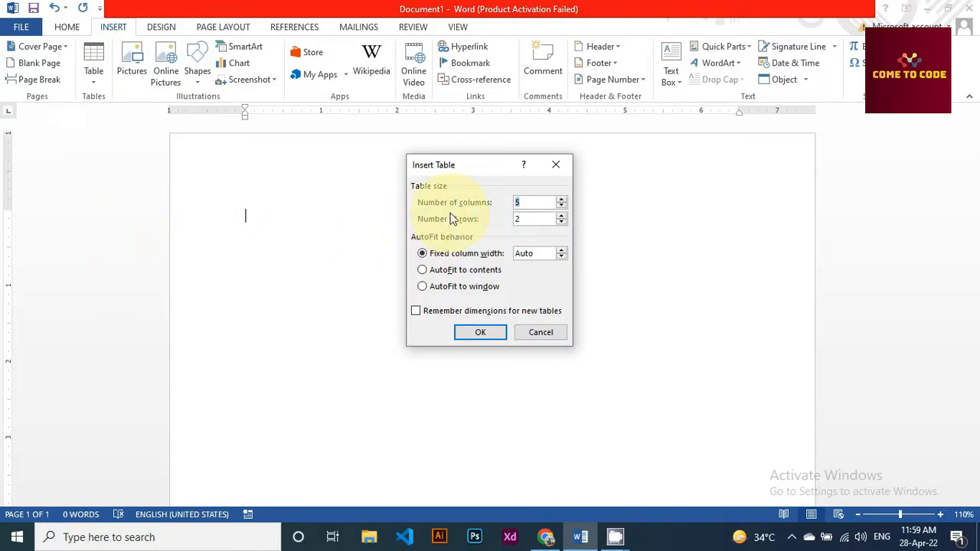
{"action": "left_click_drag", "start_coordinate": [505, 169], "coordinate": [698, 202]}
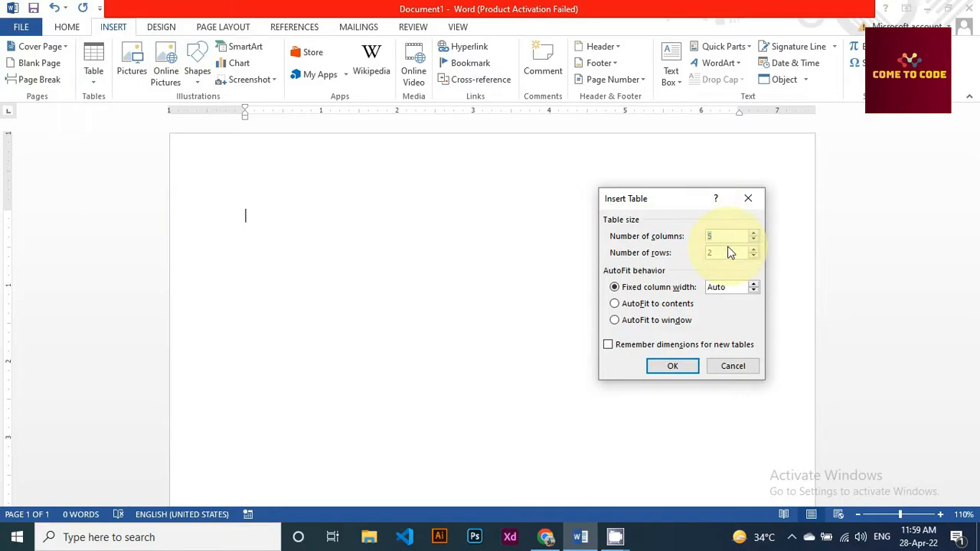
{"action": "type", "text": "15"}
{"action": "key", "text": "Tab"}
{"action": "type", "text": "6"}
{"action": "left_click", "coordinate": [673, 366]}
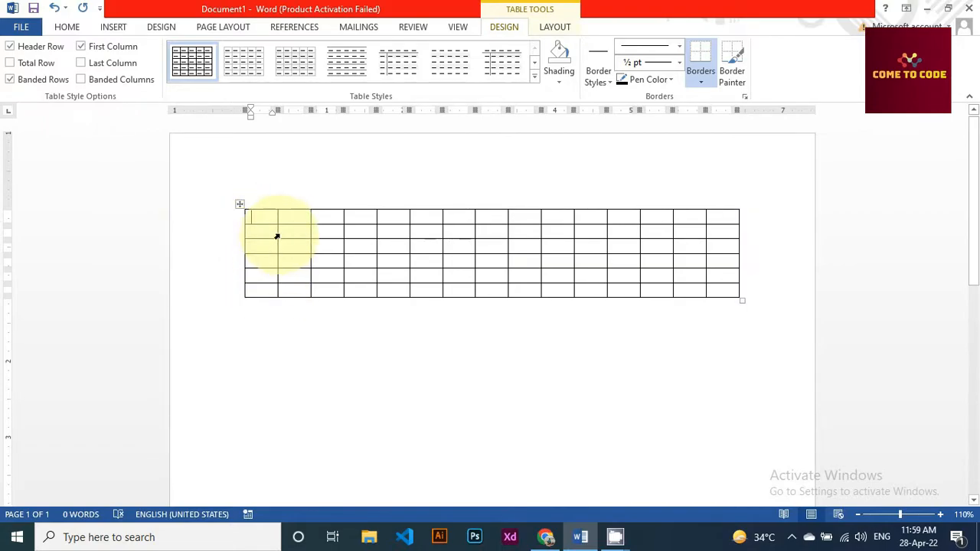
Move through the table's cells to the last one and add a new row at the table's end
{"action": "left_click", "coordinate": [68, 27]}
{"action": "key", "text": "Tab"}
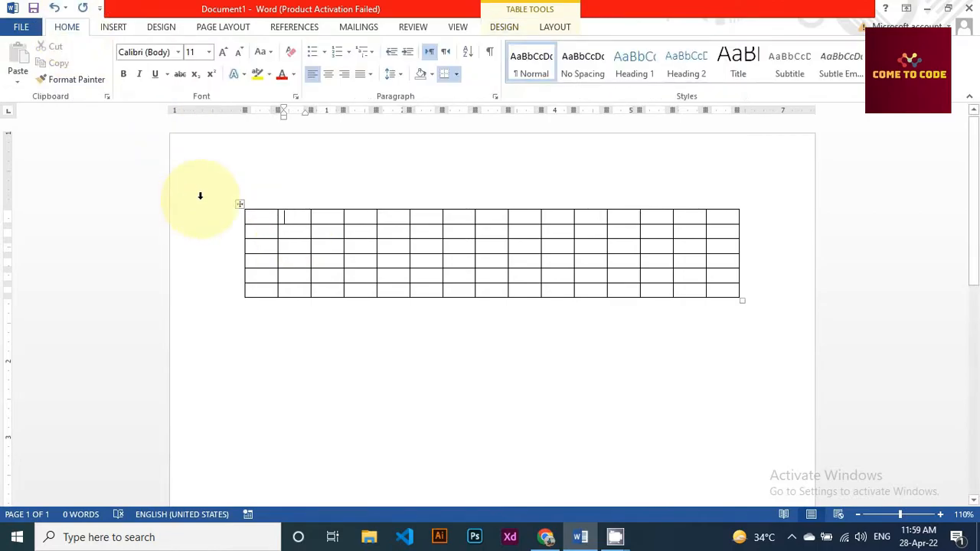
{"action": "left_click", "coordinate": [330, 218]}
{"action": "left_click", "coordinate": [361, 219]}
{"action": "left_click", "coordinate": [368, 253]}
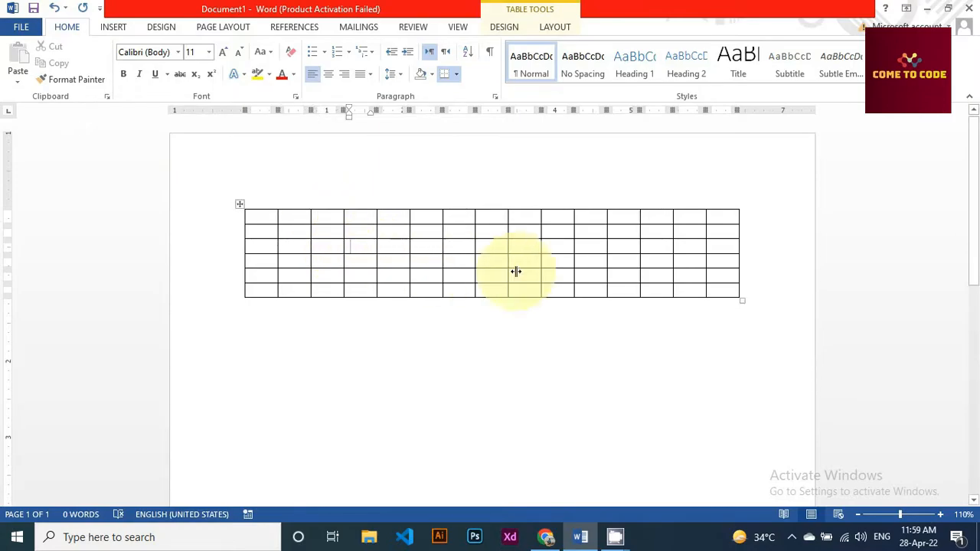
{"action": "left_click", "coordinate": [717, 290]}
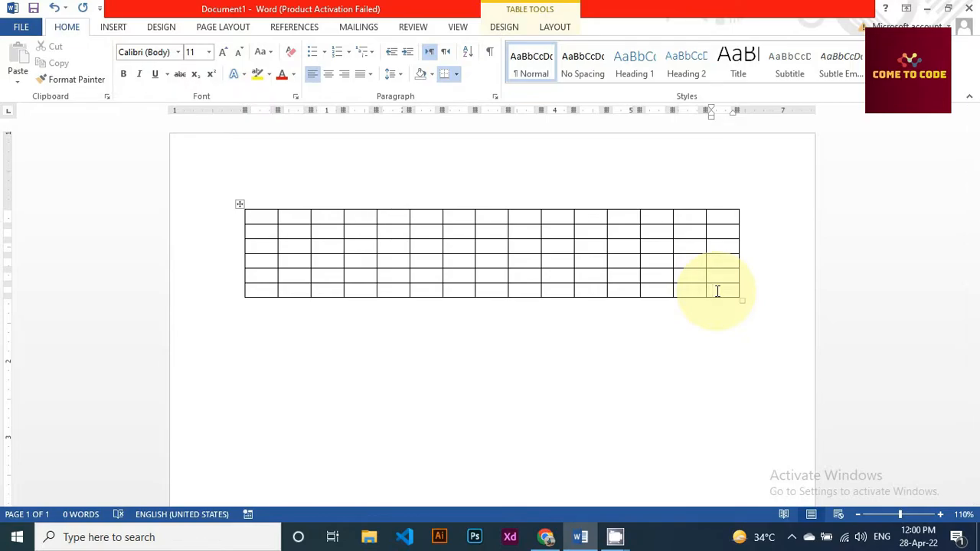
{"action": "key", "text": "Tab"}
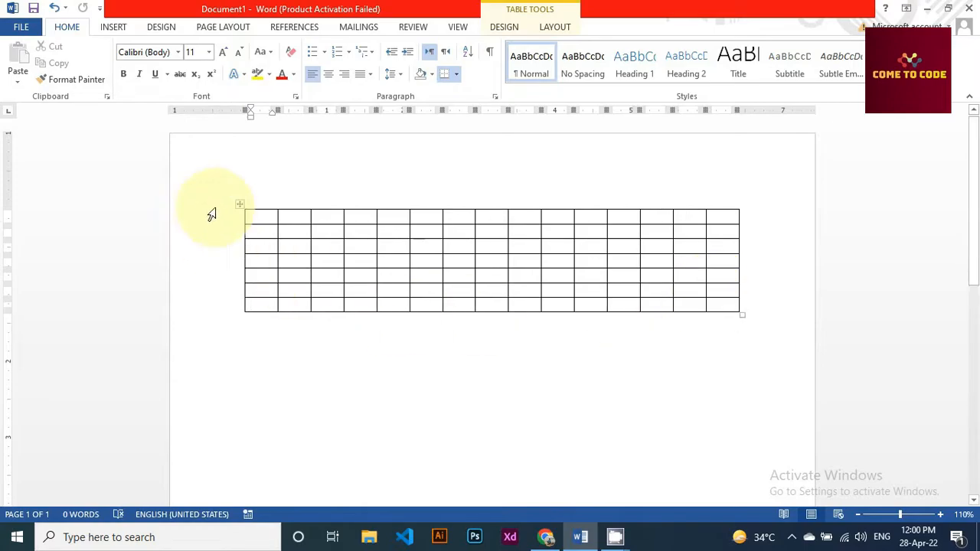
Select the entire table and delete it from the page
{"action": "left_click", "coordinate": [239, 205]}
{"action": "left_click", "coordinate": [238, 207]}
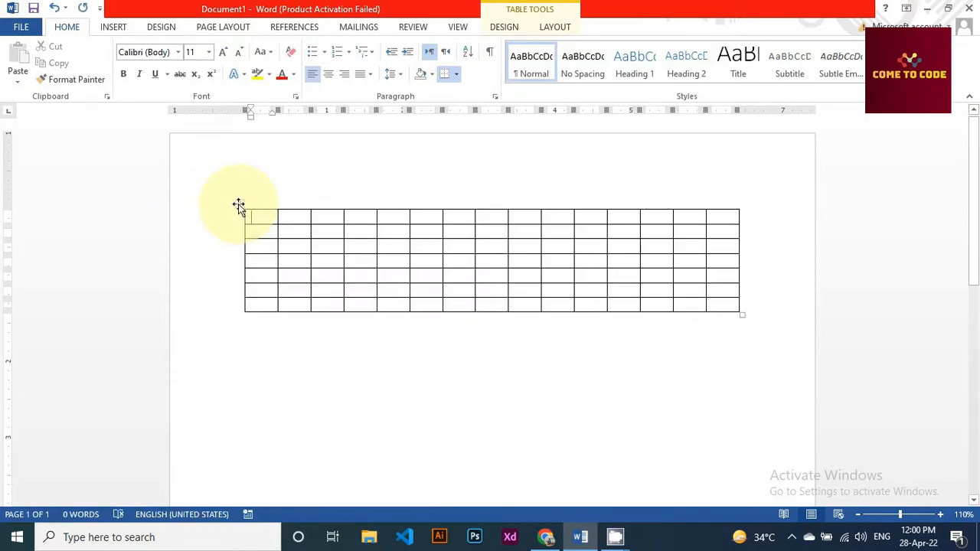
{"action": "left_click", "coordinate": [233, 202]}
{"action": "left_click", "coordinate": [239, 204]}
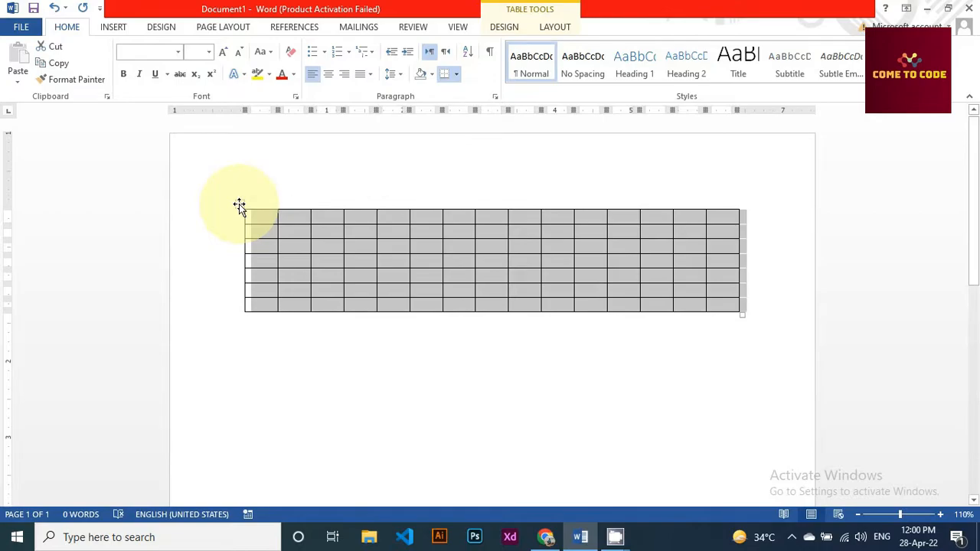
{"action": "key", "text": "BackSpace"}
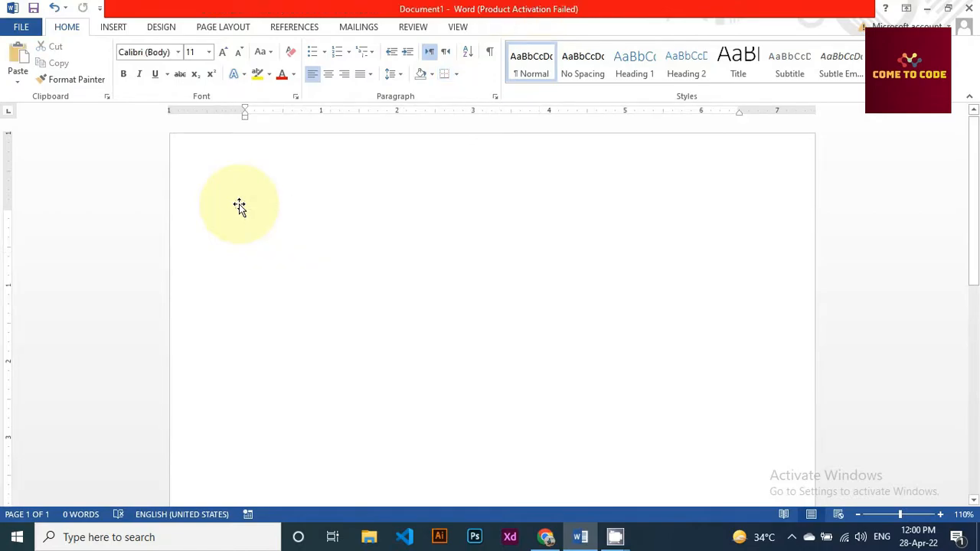
Insert the picture 04-nature_721703848.jpg from the Pics folder on the Desktop
{"action": "left_click", "coordinate": [116, 27]}
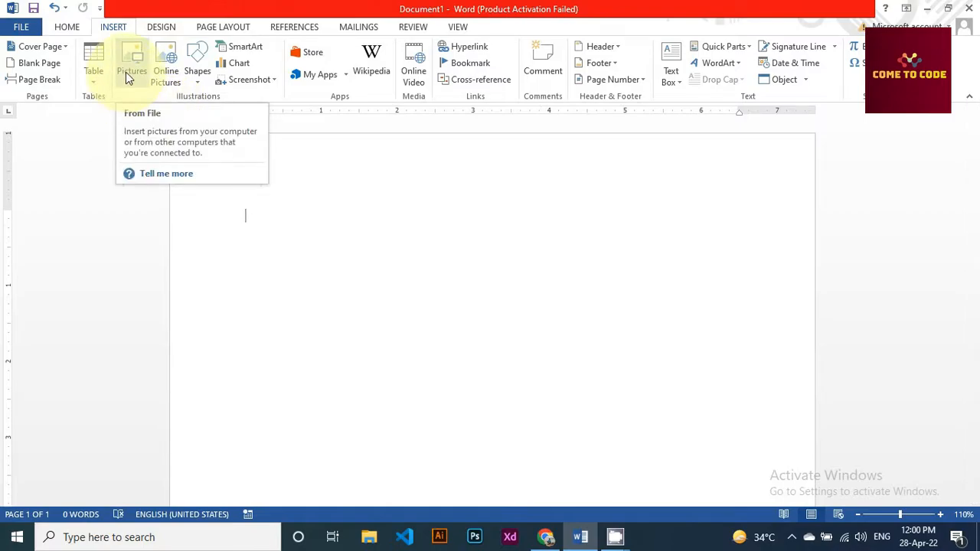
{"action": "left_click", "coordinate": [350, 265]}
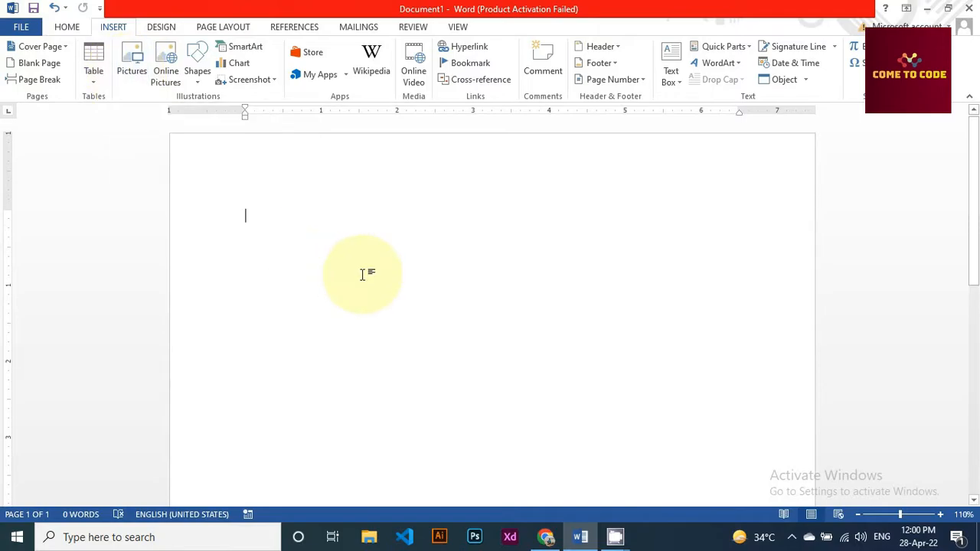
{"action": "left_click", "coordinate": [132, 71]}
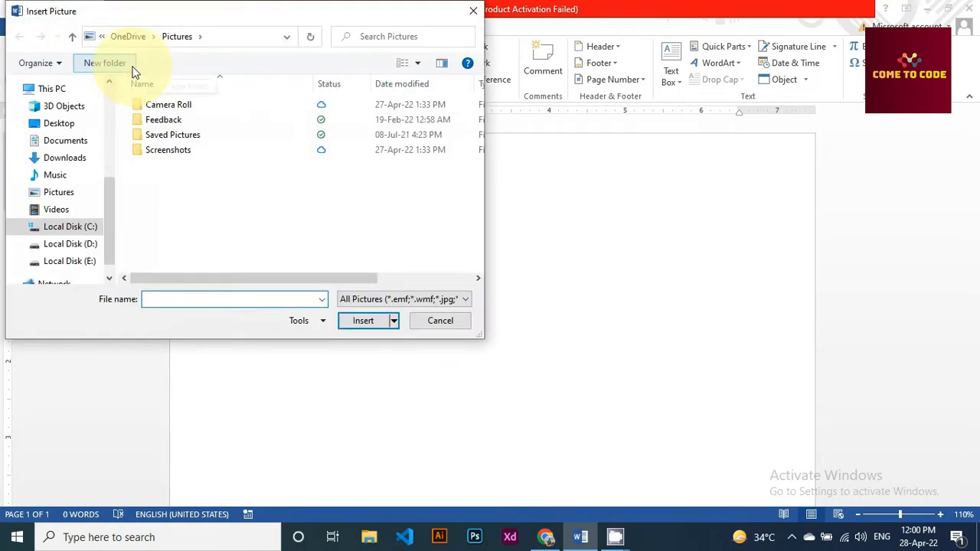
{"action": "double_click", "coordinate": [177, 134]}
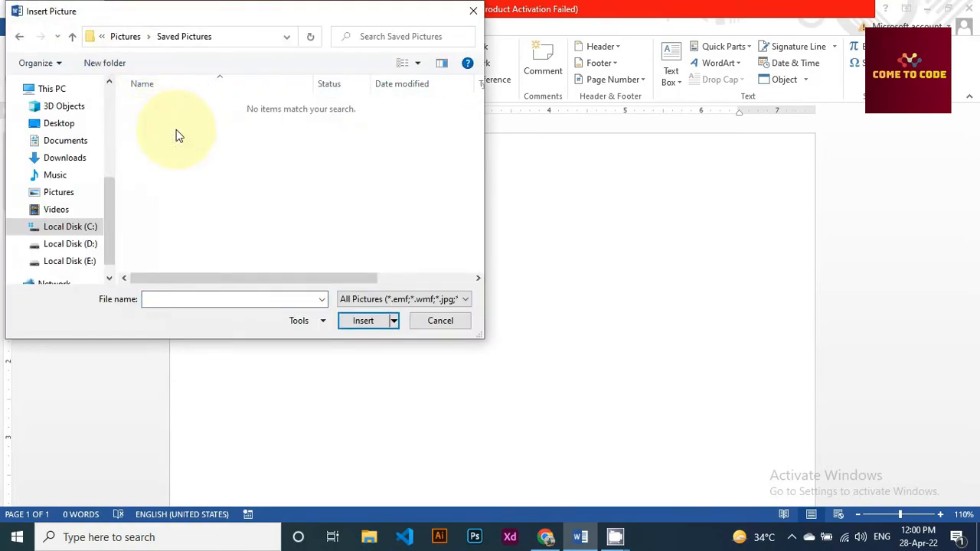
{"action": "left_click", "coordinate": [19, 36]}
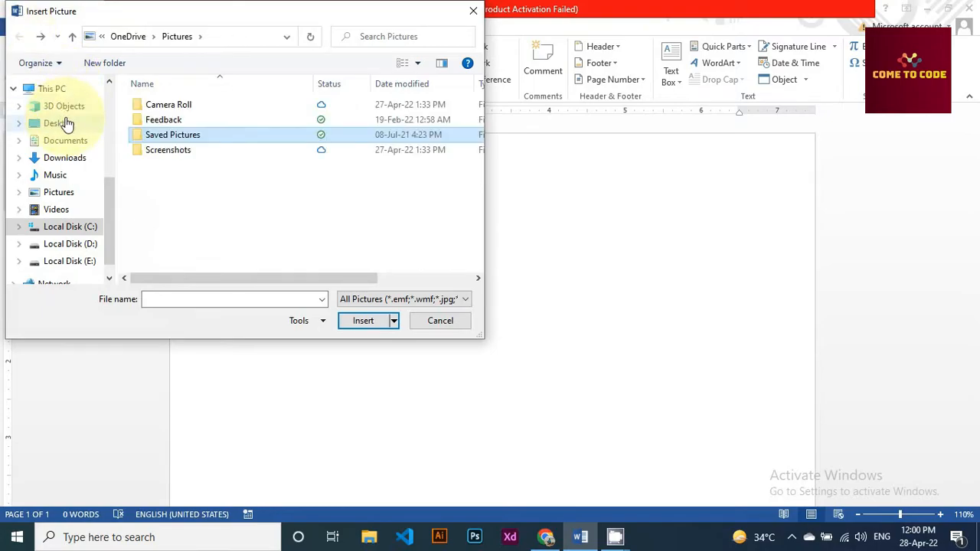
{"action": "left_click", "coordinate": [68, 124]}
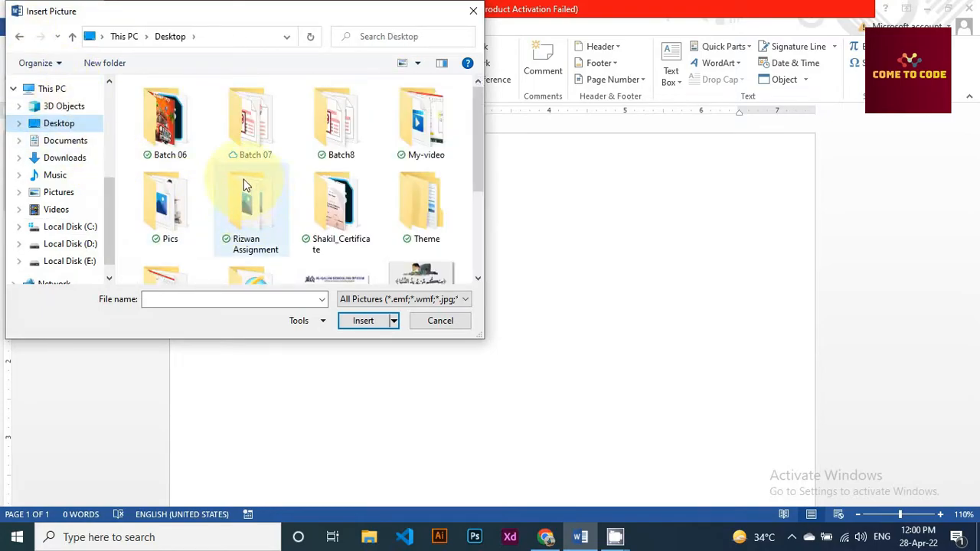
{"action": "scroll", "coordinate": [245, 185], "scroll_direction": "down", "scroll_amount": 1}
{"action": "double_click", "coordinate": [200, 157]}
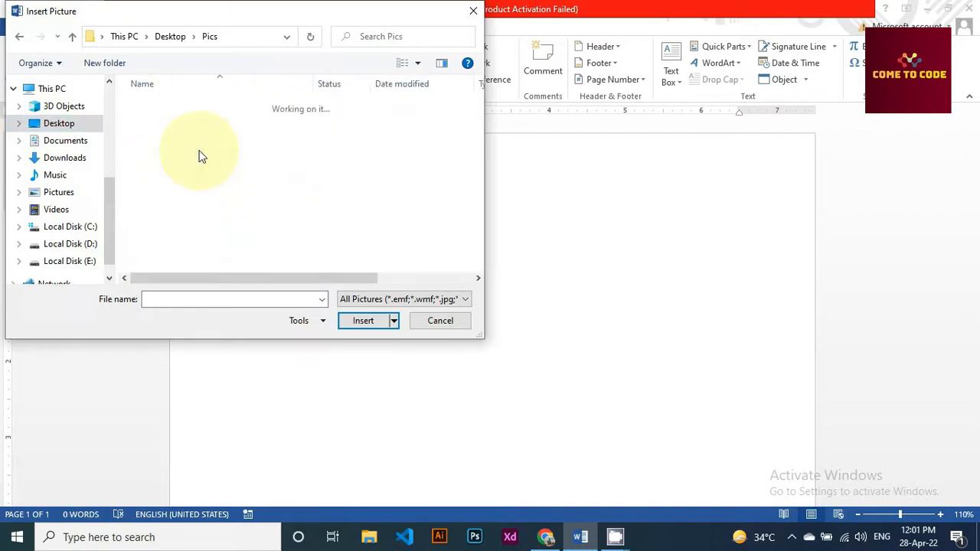
{"action": "left_click", "coordinate": [239, 229]}
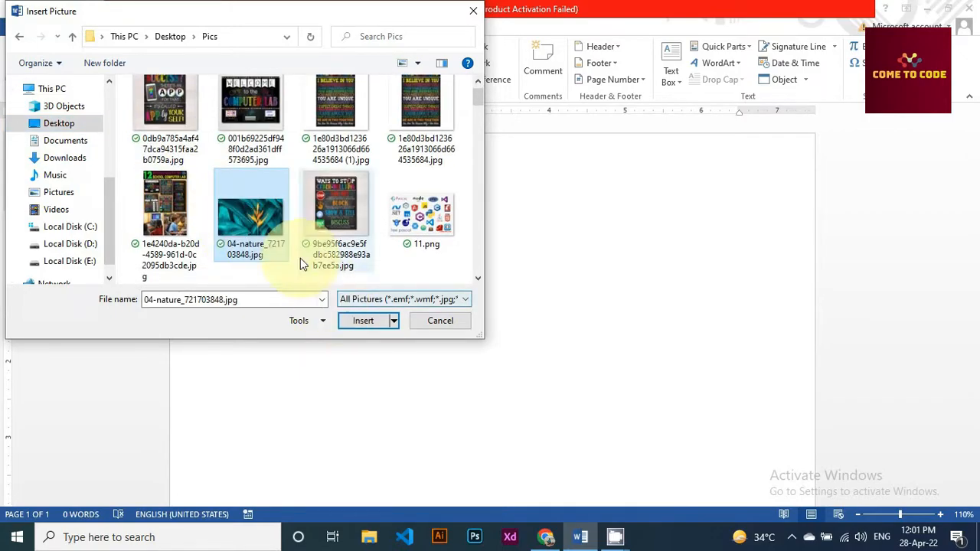
{"action": "left_click", "coordinate": [366, 321]}
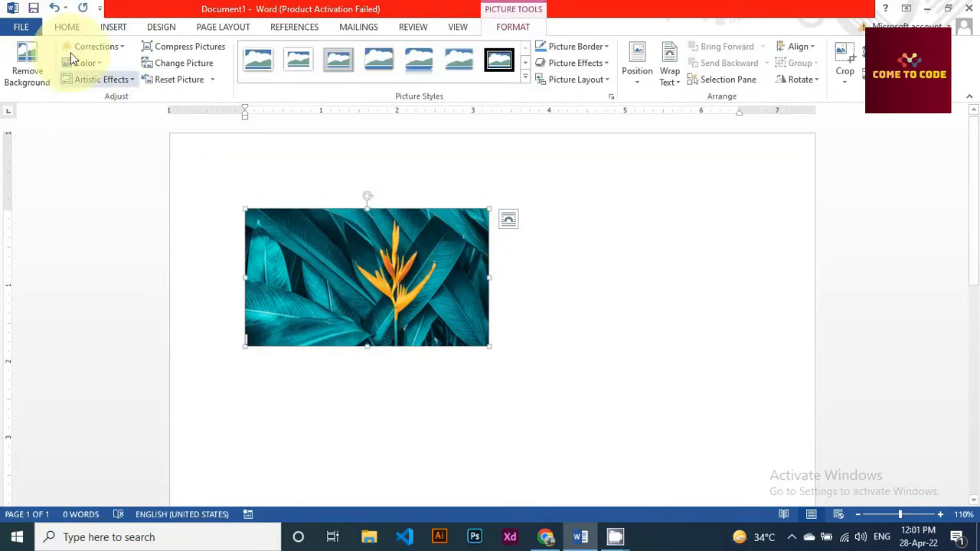
Search Bing for "wallpaper" images as an online picture source
{"action": "left_click", "coordinate": [67, 27]}
{"action": "left_click", "coordinate": [111, 29]}
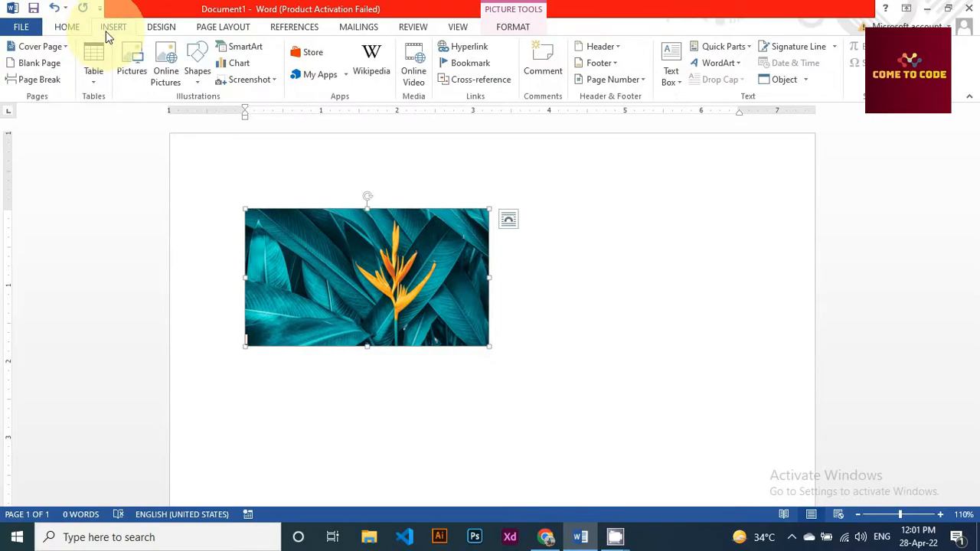
{"action": "left_click", "coordinate": [160, 80]}
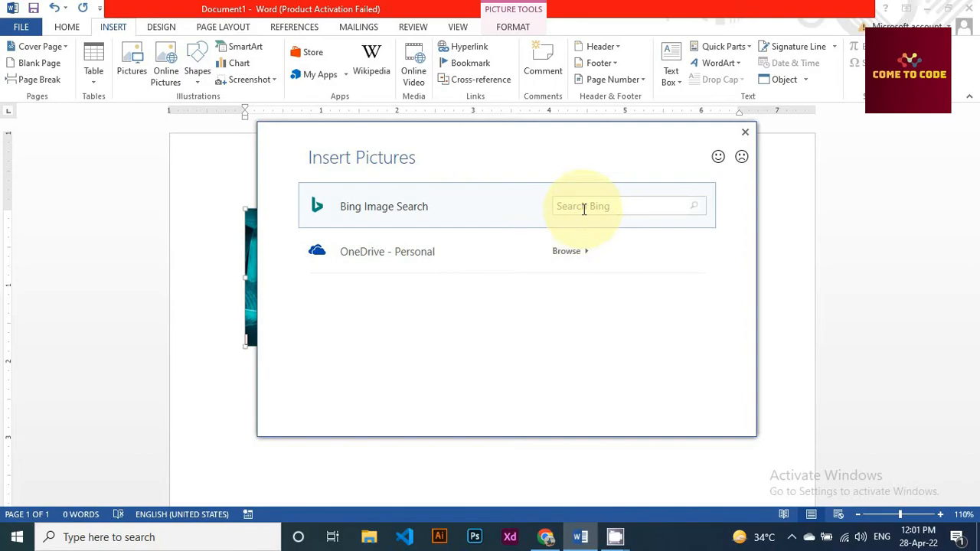
{"action": "left_click", "coordinate": [584, 207]}
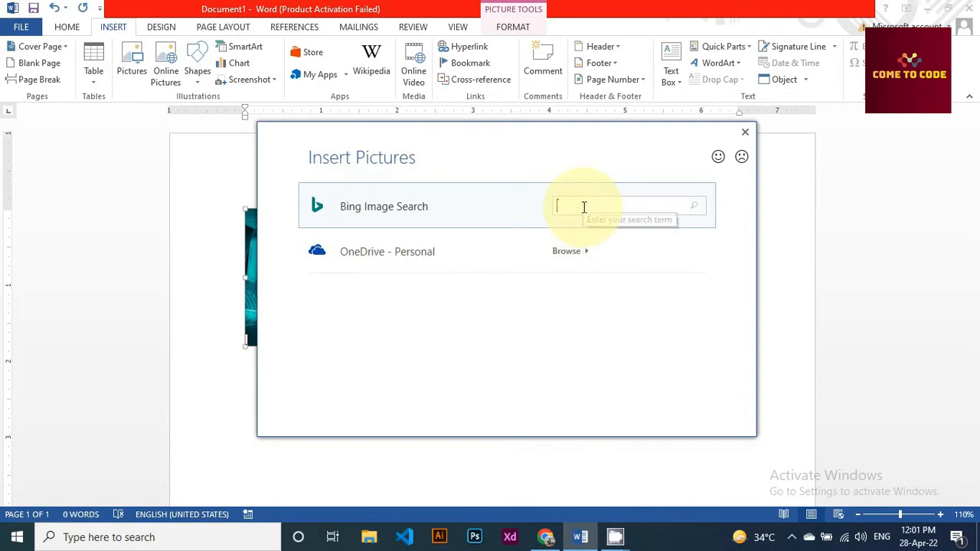
{"action": "type", "text": "wallpaper"}
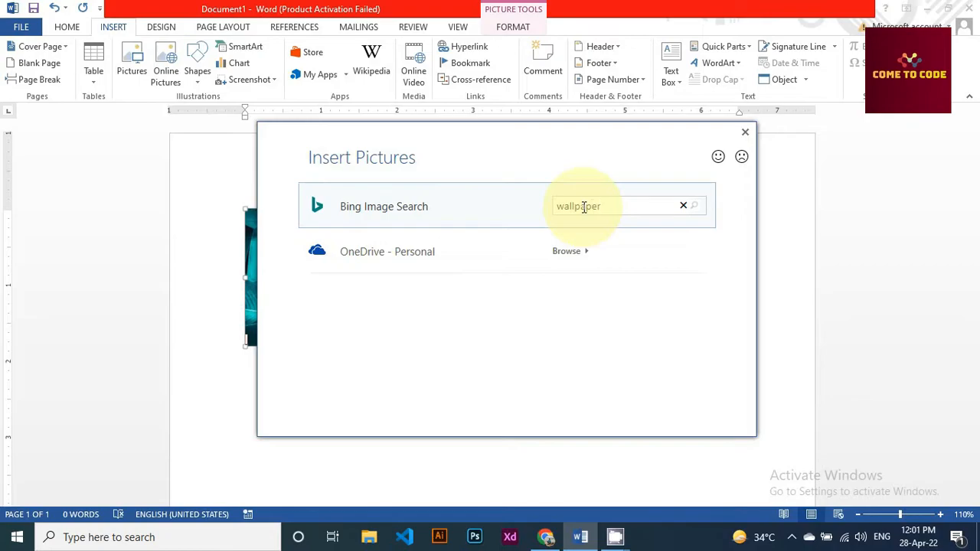
{"action": "key", "text": "Return"}
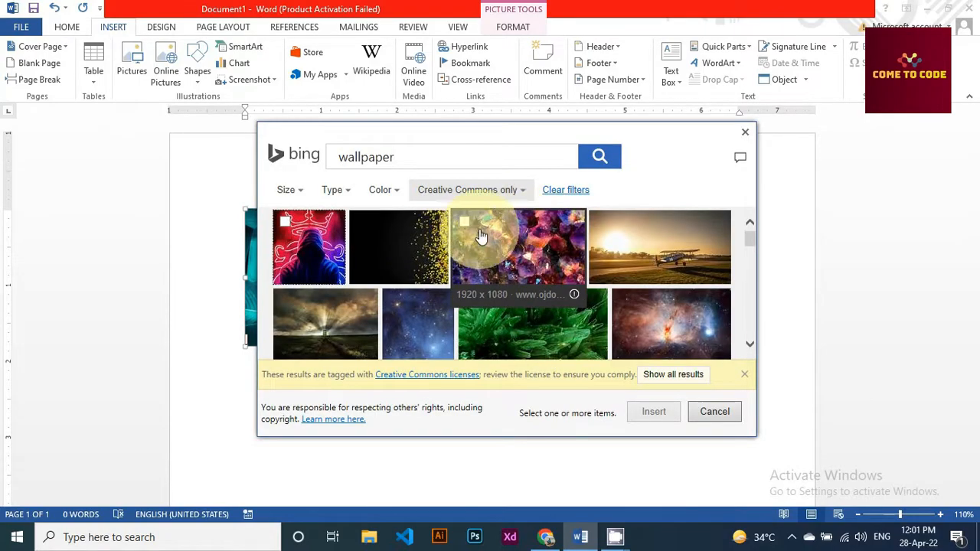
Browse the wallpaper results and try to insert the purple gems image into the document
{"action": "scroll", "coordinate": [406, 236], "scroll_direction": "down", "scroll_amount": 2}
{"action": "scroll", "coordinate": [406, 237], "scroll_direction": "down", "scroll_amount": 1}
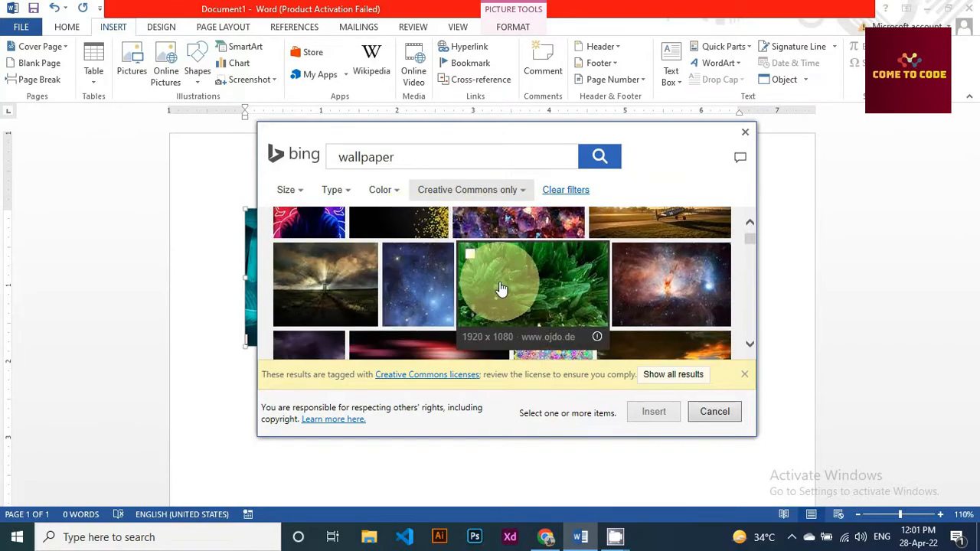
{"action": "scroll", "coordinate": [503, 286], "scroll_direction": "up", "scroll_amount": 2}
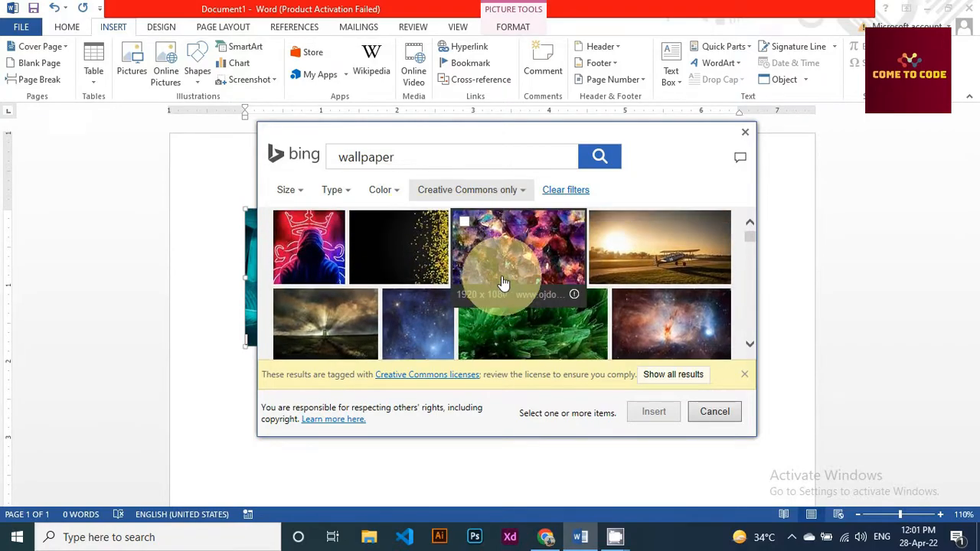
{"action": "left_click", "coordinate": [463, 222]}
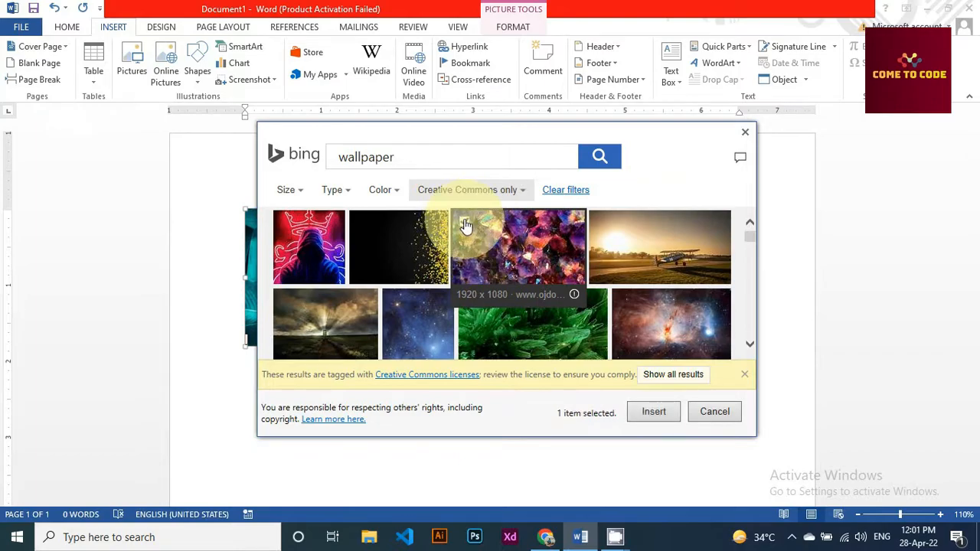
{"action": "left_click", "coordinate": [655, 412]}
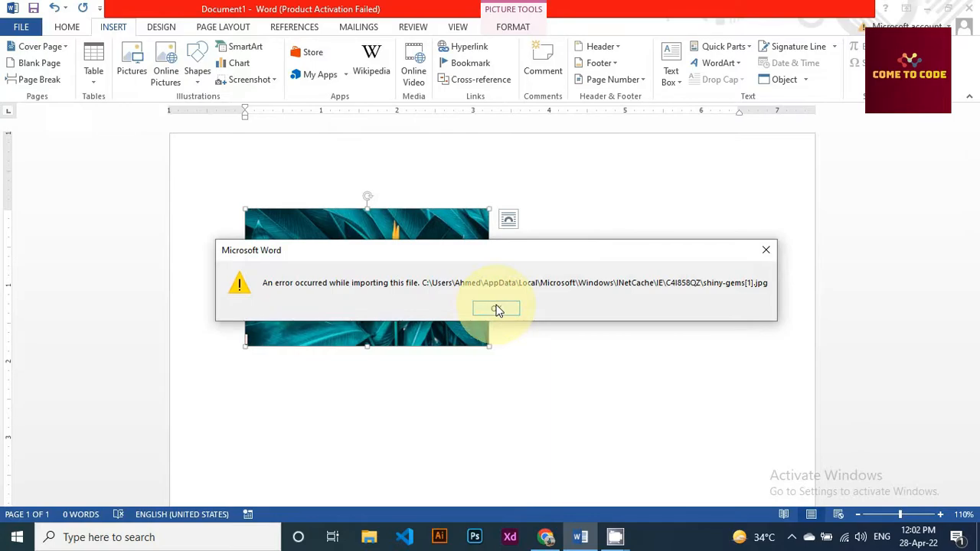
{"action": "left_click", "coordinate": [497, 309]}
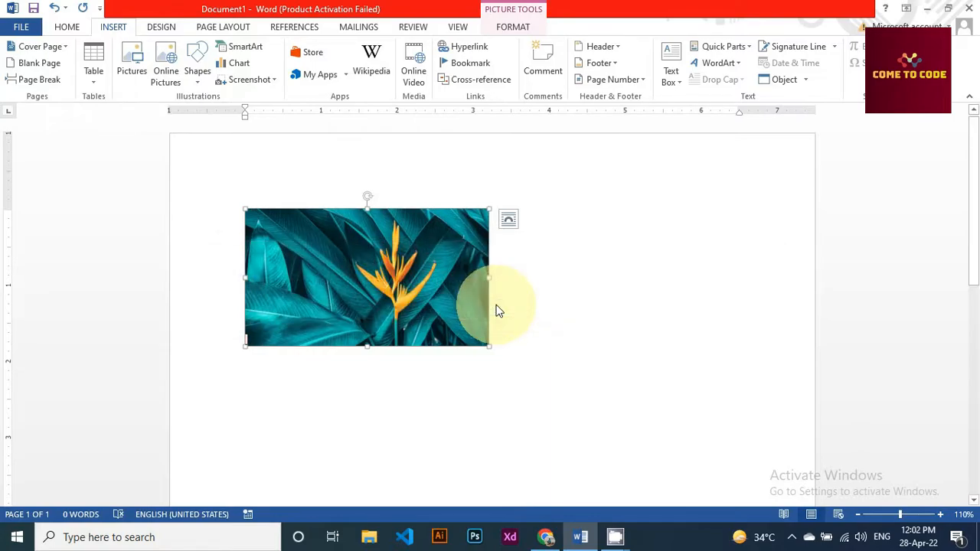
Replace the nature picture with the purple stormy sky image from a Bing search for "wallpaper" and view the whole image
{"action": "key", "text": "Delete"}
{"action": "left_click", "coordinate": [166, 65]}
{"action": "left_click", "coordinate": [578, 207]}
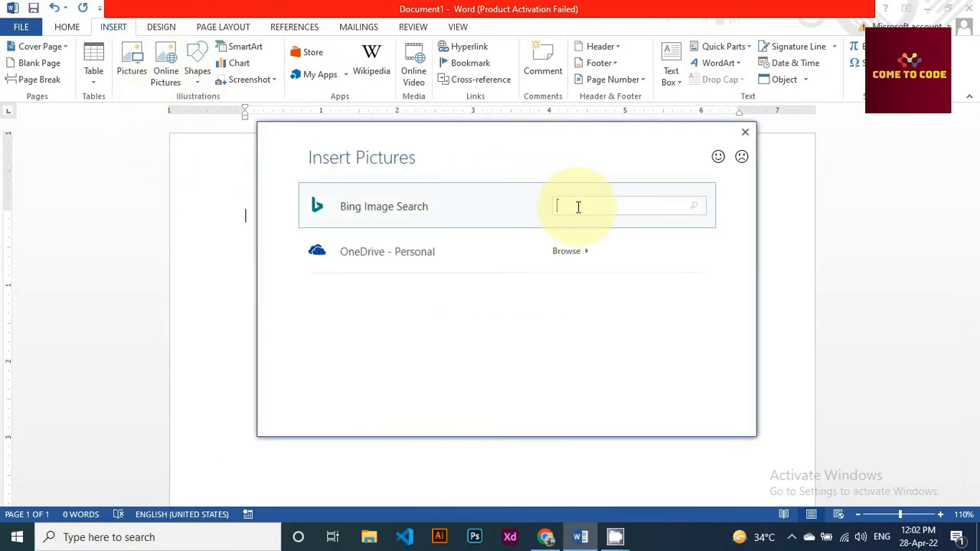
{"action": "type", "text": "wallpaper"}
{"action": "key", "text": "Return"}
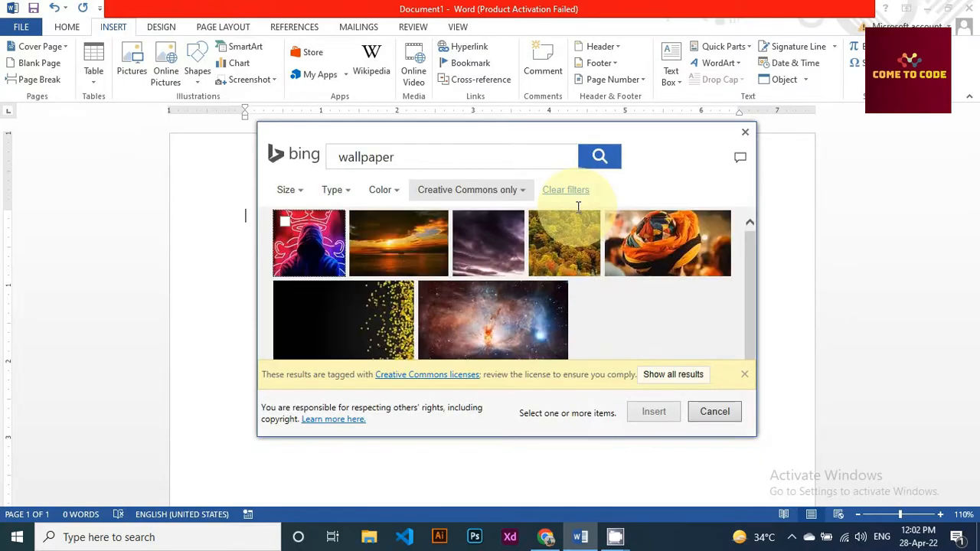
{"action": "left_click", "coordinate": [466, 224]}
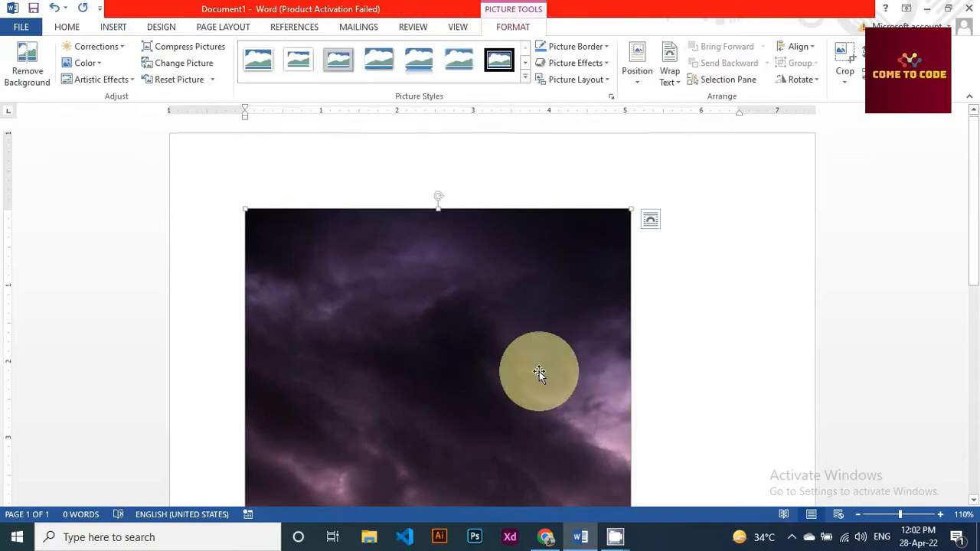
{"action": "scroll", "coordinate": [452, 293], "scroll_direction": "down", "scroll_amount": 8}
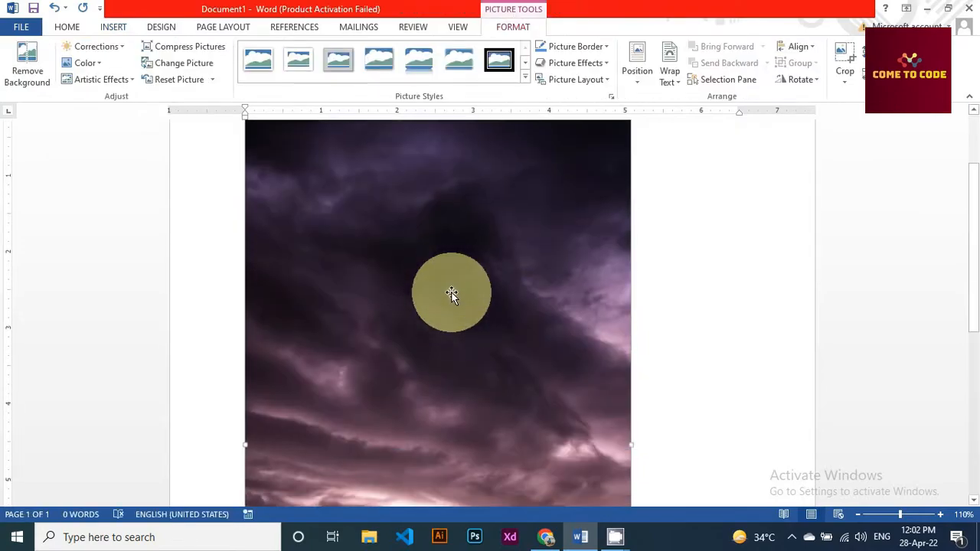
{"action": "scroll", "coordinate": [450, 290], "scroll_direction": "down", "scroll_amount": 5}
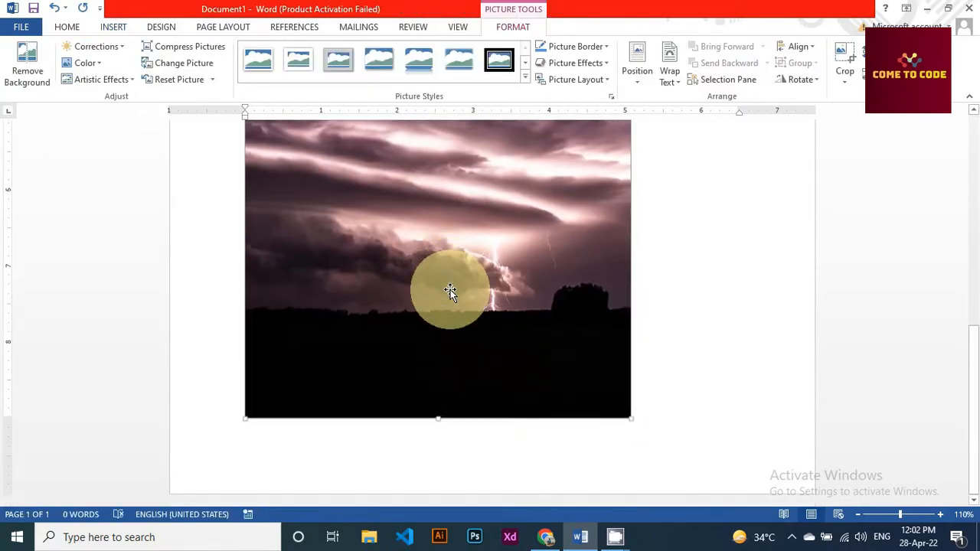
Delete the purple stormy sky picture from the page
{"action": "scroll", "coordinate": [450, 290], "scroll_direction": "up", "scroll_amount": 8}
{"action": "scroll", "coordinate": [451, 290], "scroll_direction": "up", "scroll_amount": 3}
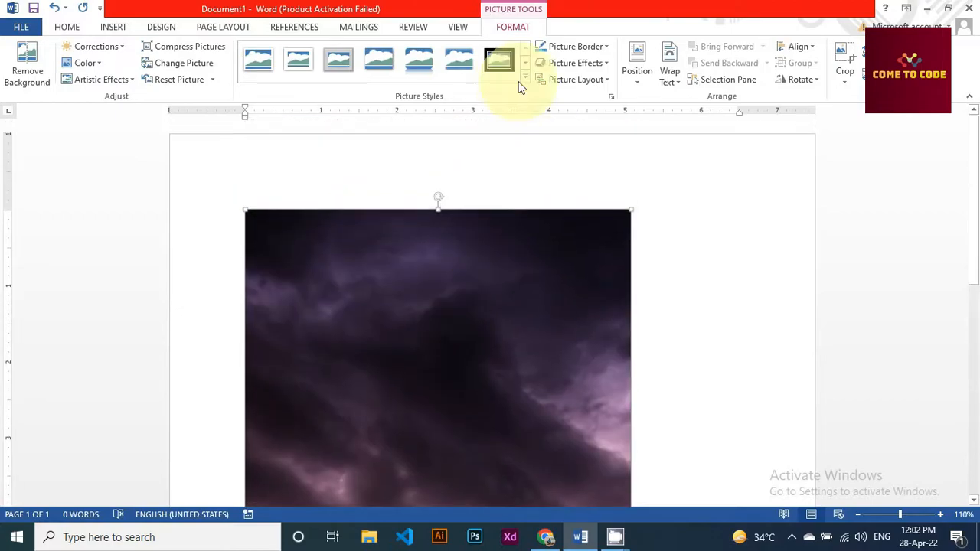
{"action": "left_click", "coordinate": [115, 27]}
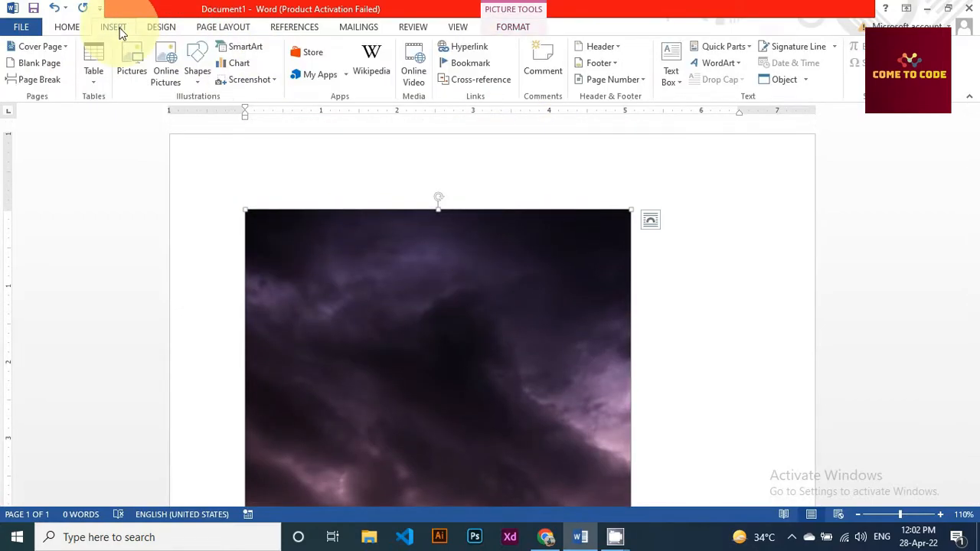
{"action": "left_click", "coordinate": [332, 245]}
{"action": "key", "text": "Delete"}
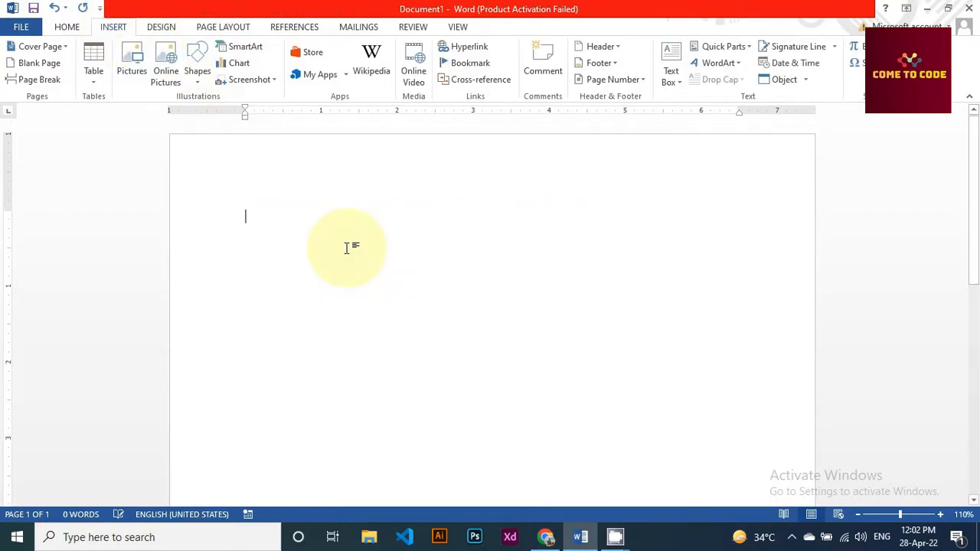
Draw a rectangle with two rounded diagonal corners, about 4.5 inches wide and 2.5 inches high, near the top of the page
{"action": "left_click", "coordinate": [193, 88]}
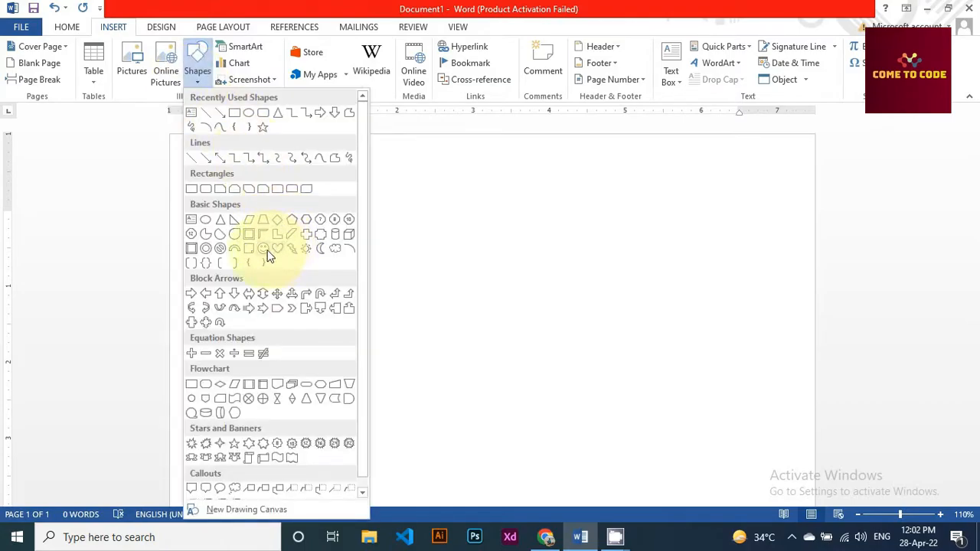
{"action": "scroll", "coordinate": [266, 279], "scroll_direction": "down", "scroll_amount": 1}
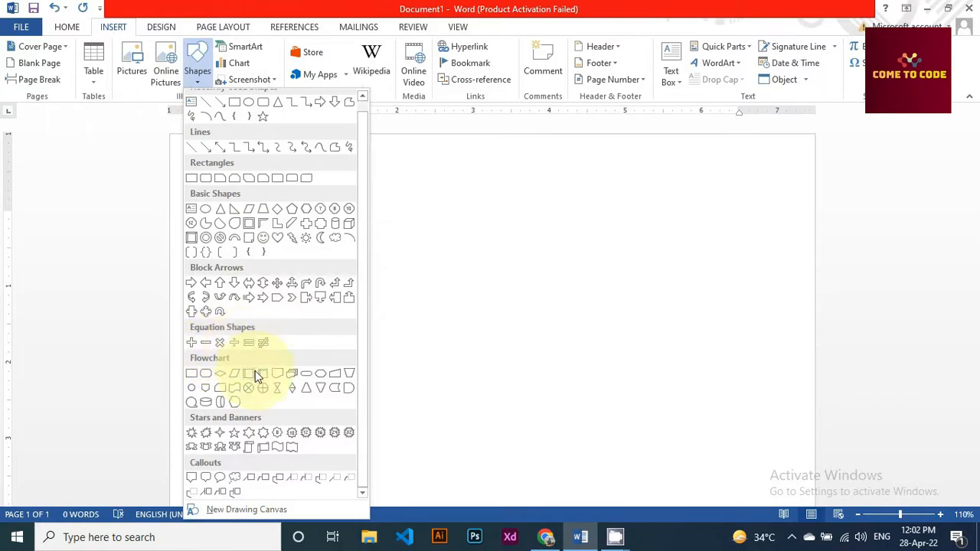
{"action": "scroll", "coordinate": [274, 379], "scroll_direction": "up", "scroll_amount": 1}
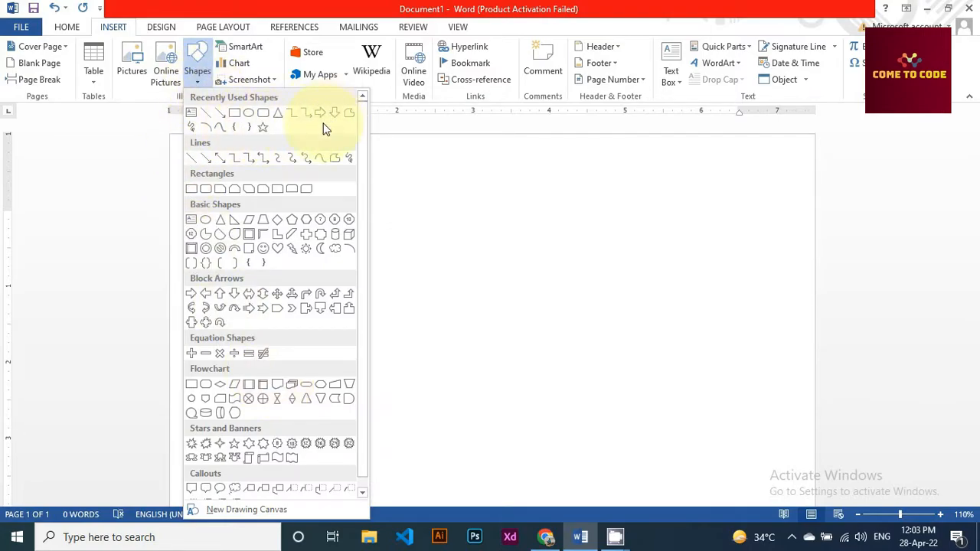
{"action": "left_click", "coordinate": [305, 192]}
{"action": "left_click_drag", "start_coordinate": [316, 195], "coordinate": [663, 383]}
{"action": "mouse_move", "coordinate": [574, 365]}
{"action": "left_mouse_down"}
{"action": "mouse_move", "coordinate": [591, 360]}
{"action": "mouse_move", "coordinate": [576, 362]}
{"action": "left_mouse_up"}
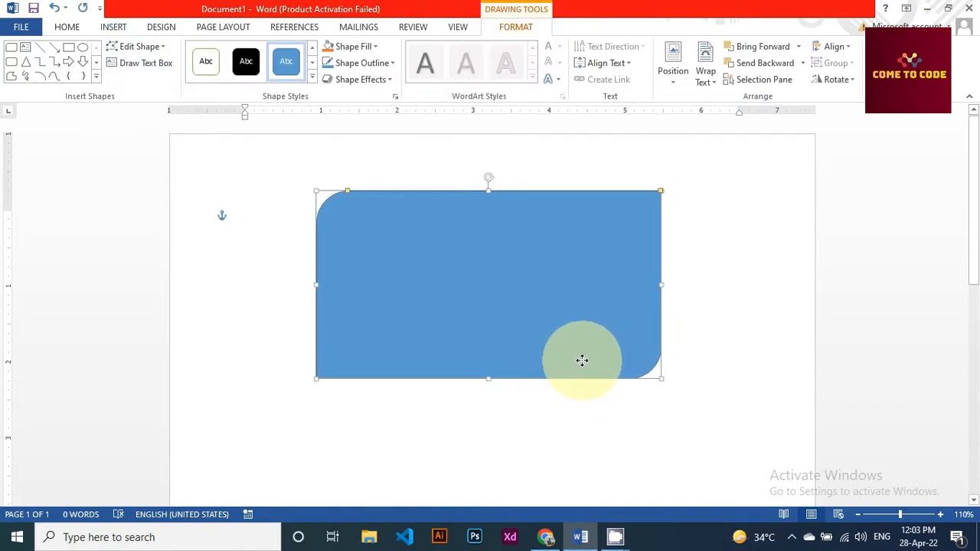
{"action": "scroll", "coordinate": [408, 265], "scroll_direction": "down", "scroll_amount": 6}
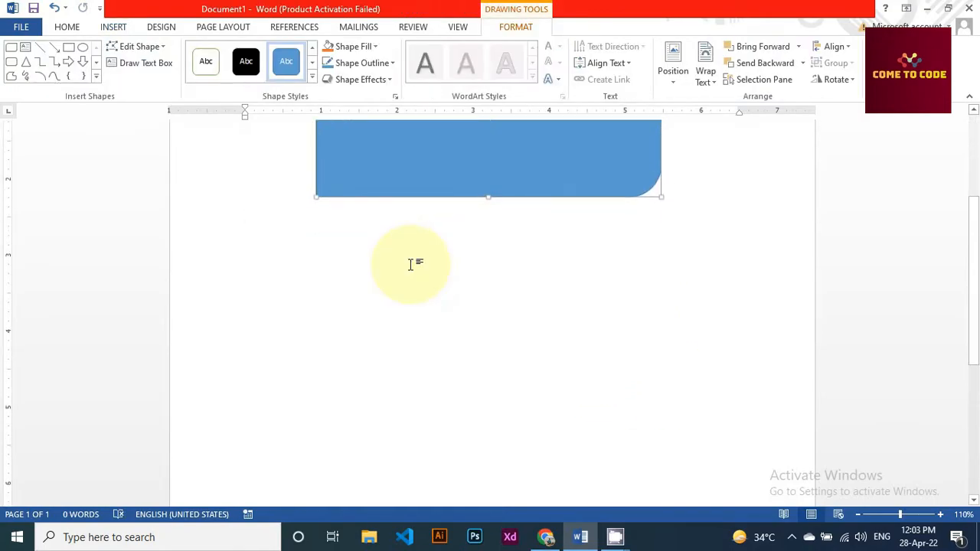
{"action": "scroll", "coordinate": [418, 270], "scroll_direction": "up", "scroll_amount": 4}
{"action": "scroll", "coordinate": [419, 270], "scroll_direction": "up", "scroll_amount": 2}
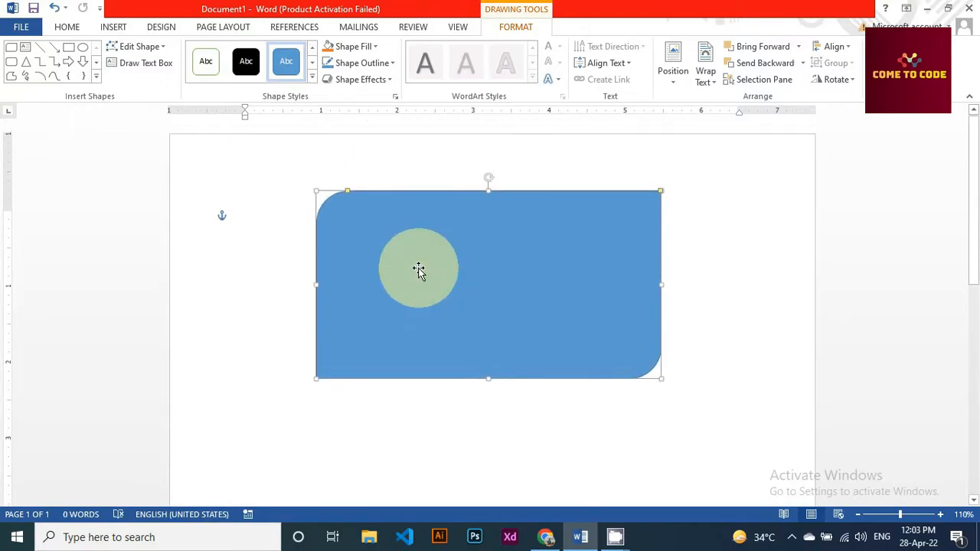
Delete the blue rectangle with rounded diagonal corners from the page
{"action": "left_click", "coordinate": [130, 28]}
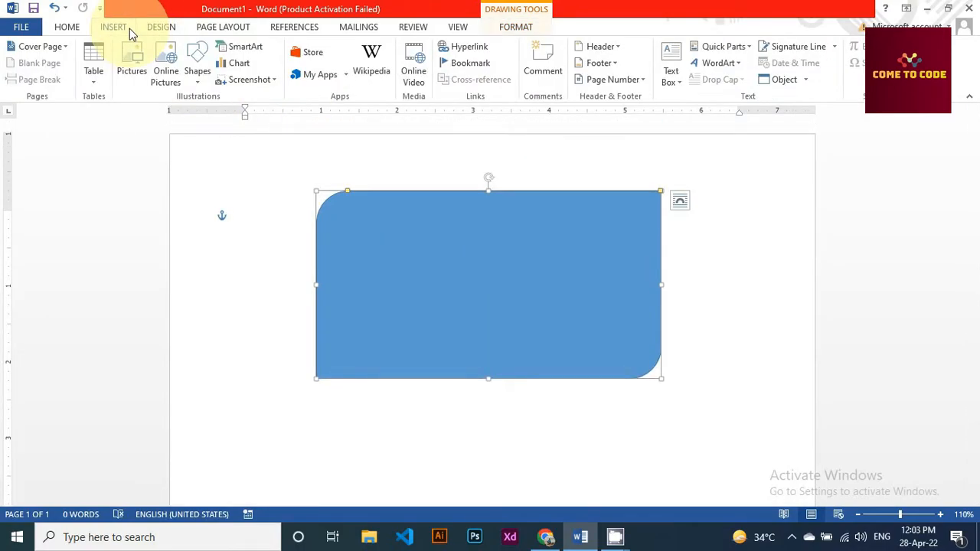
{"action": "left_click", "coordinate": [196, 73]}
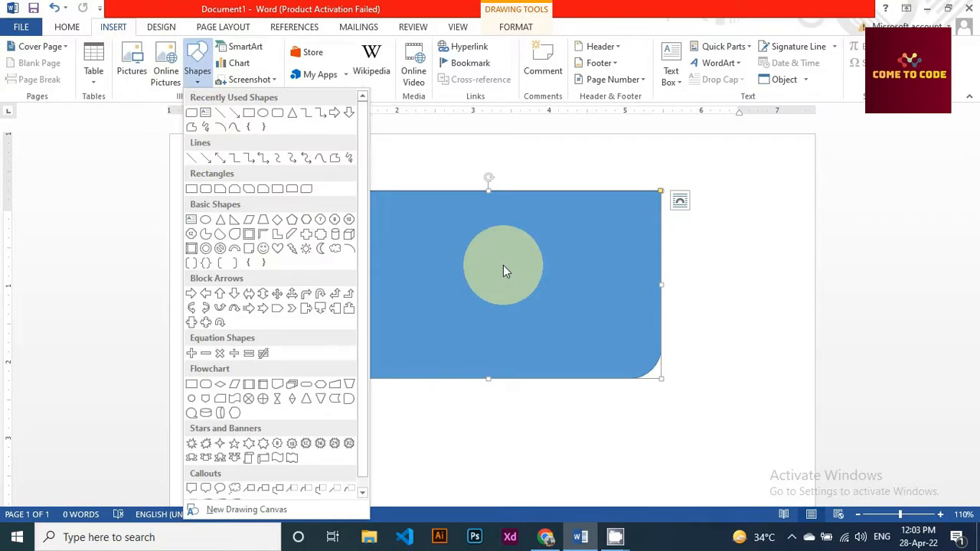
{"action": "key", "text": "Escape"}
{"action": "key", "text": "Delete"}
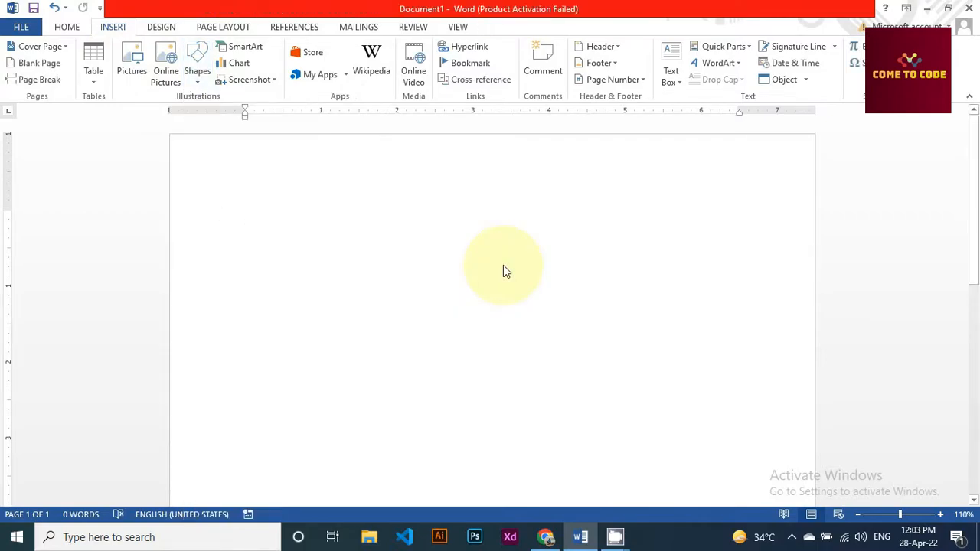
Examine the SmartArt layouts offered in the List, Process, Cycle and Picture categories
{"action": "left_click", "coordinate": [244, 50]}
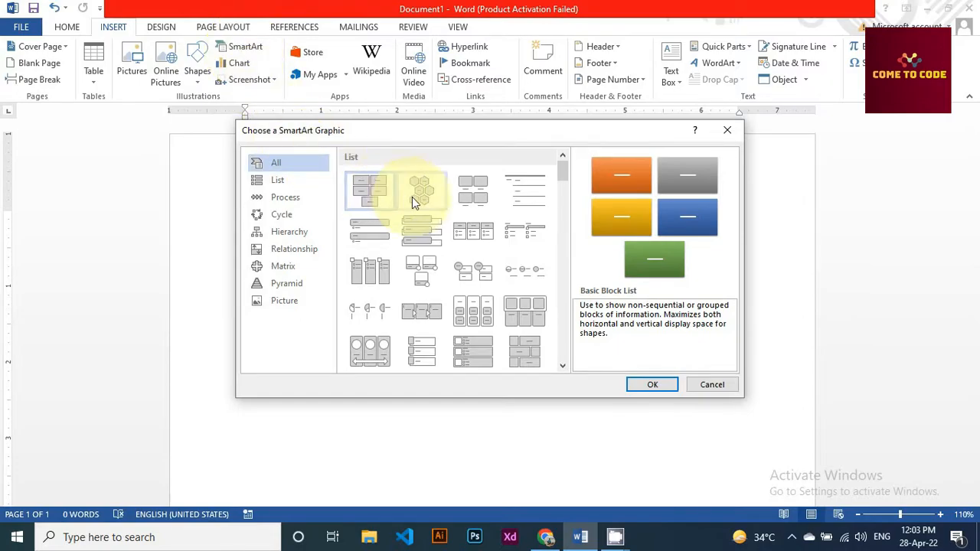
{"action": "scroll", "coordinate": [444, 203], "scroll_direction": "down", "scroll_amount": 5}
{"action": "left_click", "coordinate": [297, 190]}
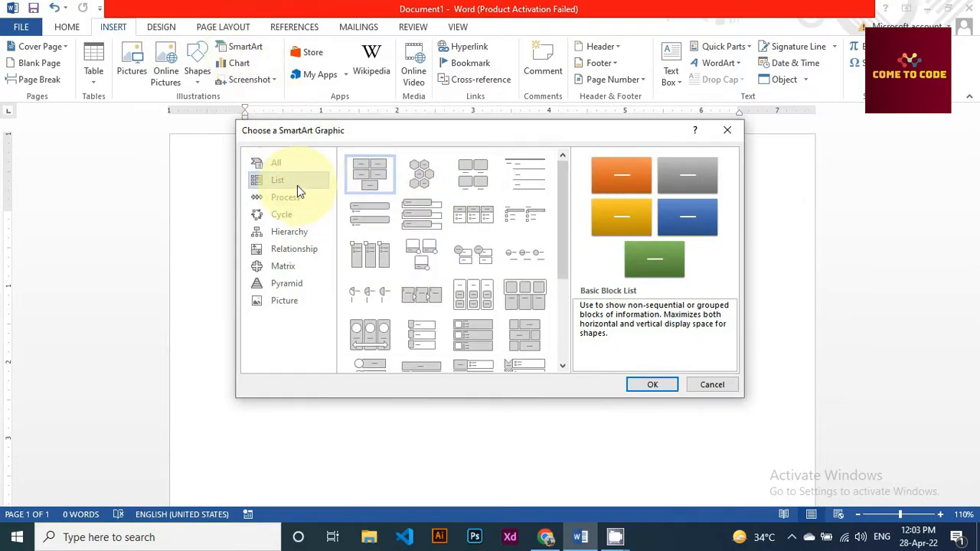
{"action": "left_click", "coordinate": [297, 198]}
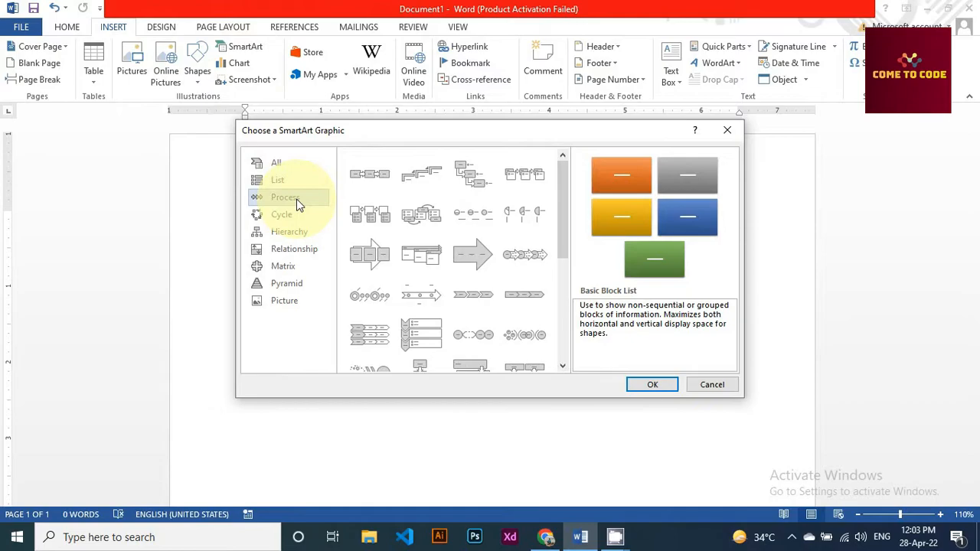
{"action": "left_click", "coordinate": [303, 217]}
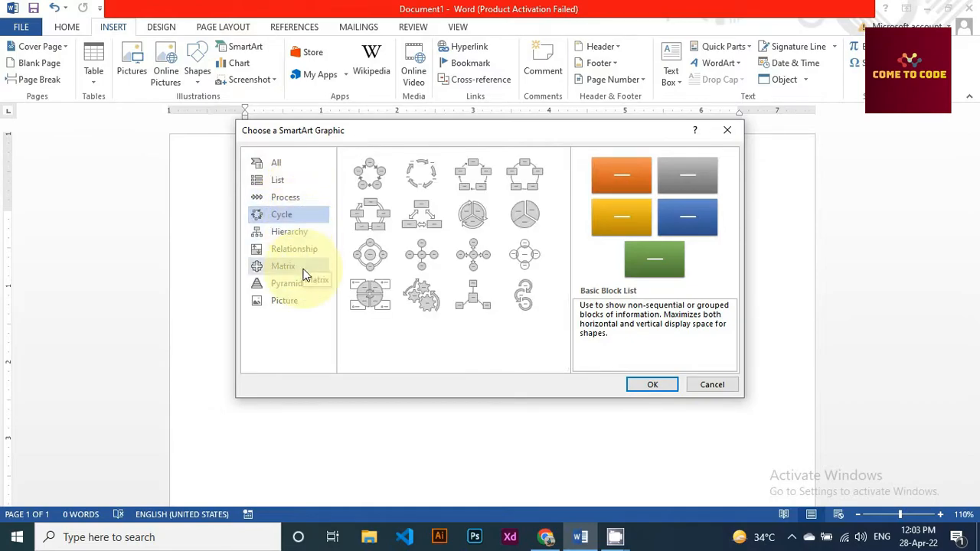
{"action": "left_click", "coordinate": [302, 309]}
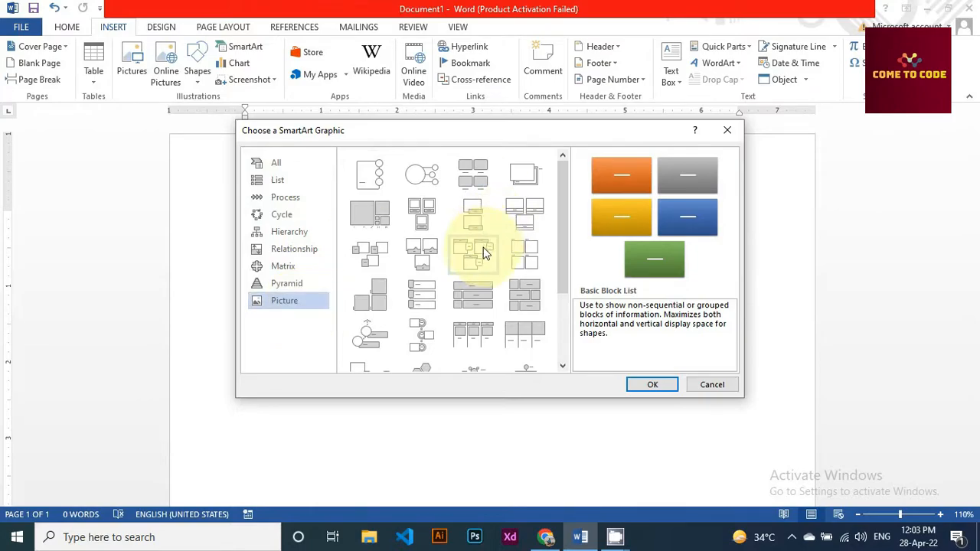
{"action": "scroll", "coordinate": [484, 252], "scroll_direction": "down", "scroll_amount": 3}
{"action": "scroll", "coordinate": [483, 255], "scroll_direction": "up", "scroll_amount": 4}
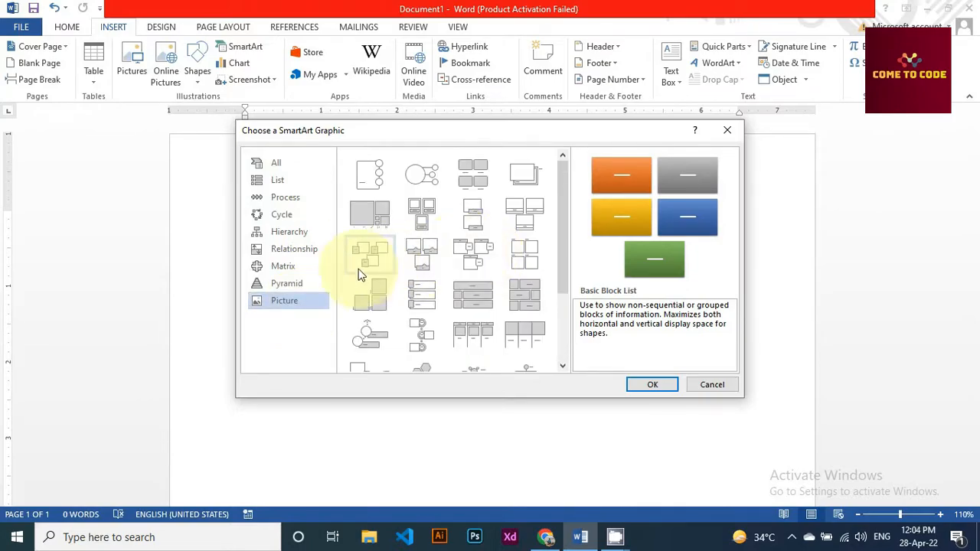
Insert a Basic Block List SmartArt graphic from the complete set of layouts
{"action": "left_click", "coordinate": [285, 173]}
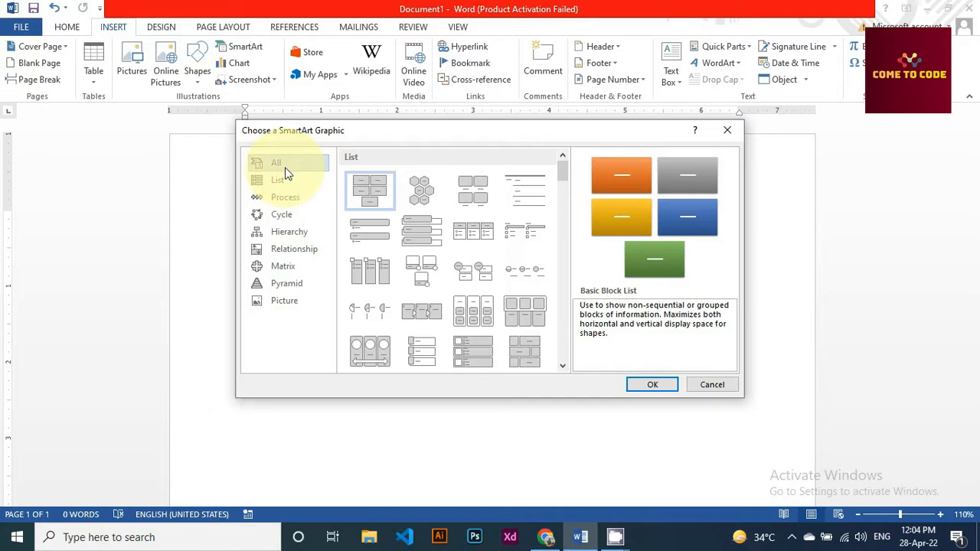
{"action": "left_click", "coordinate": [287, 217]}
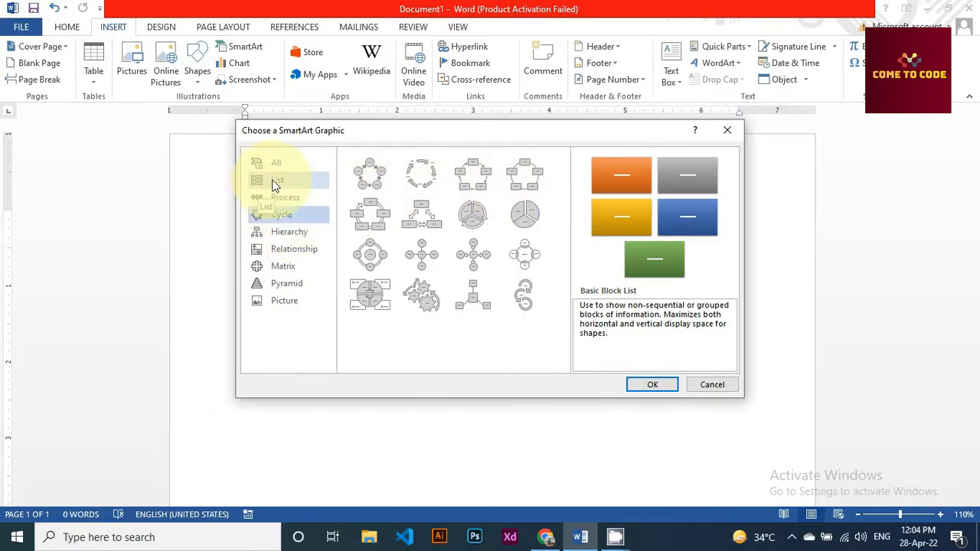
{"action": "left_click", "coordinate": [288, 168]}
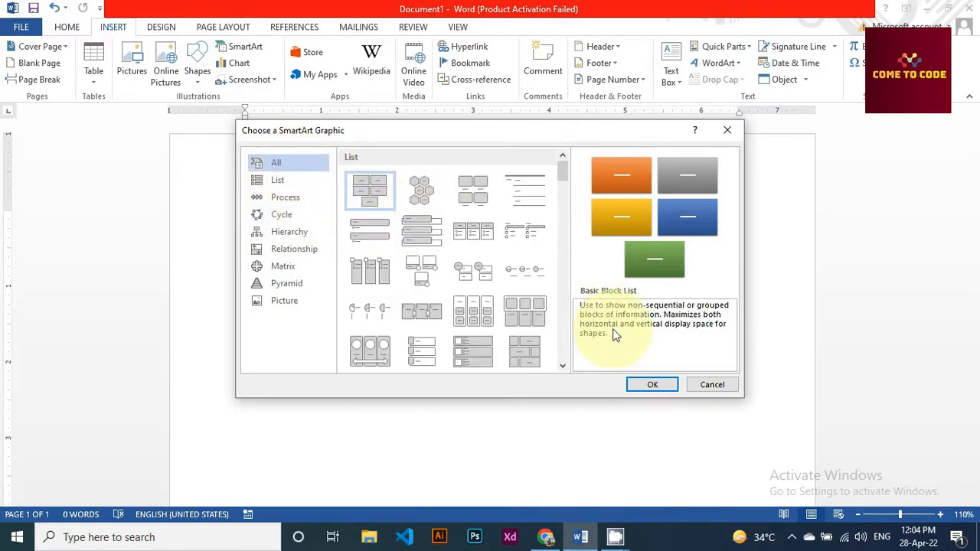
{"action": "left_click", "coordinate": [649, 389]}
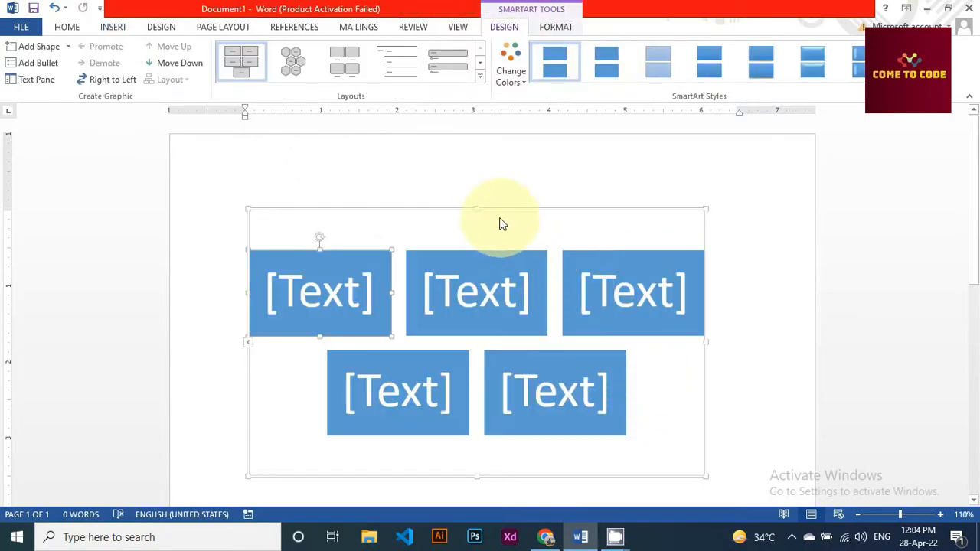
{"action": "left_click_drag", "start_coordinate": [500, 212], "coordinate": [508, 237]}
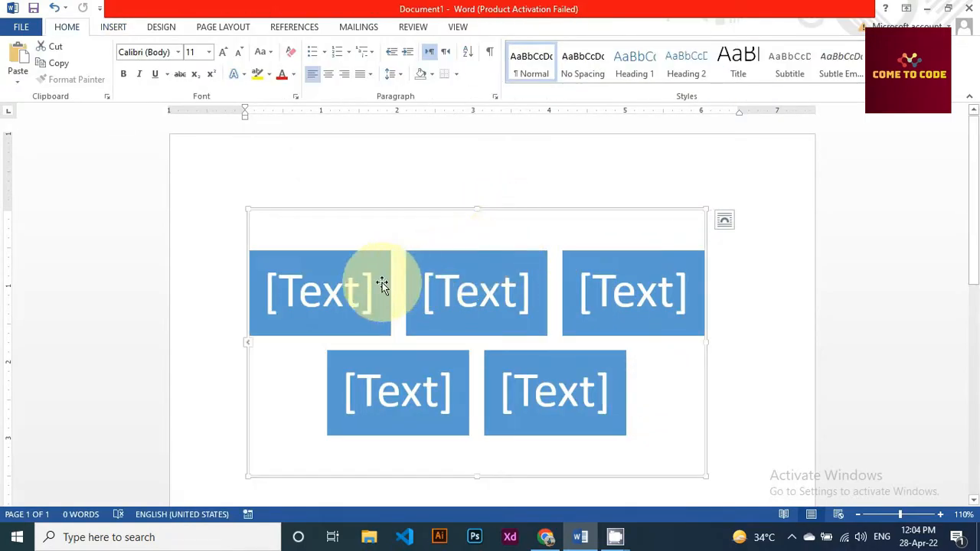
Fill the three upper blocks of the SmartArt graphic with the letters A, B and C
{"action": "left_click", "coordinate": [354, 288]}
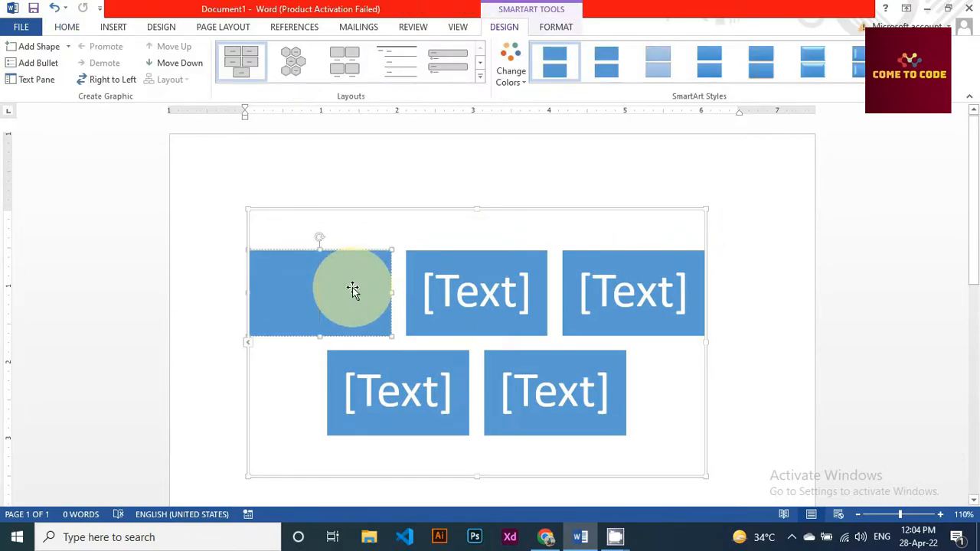
{"action": "type", "text": "A"}
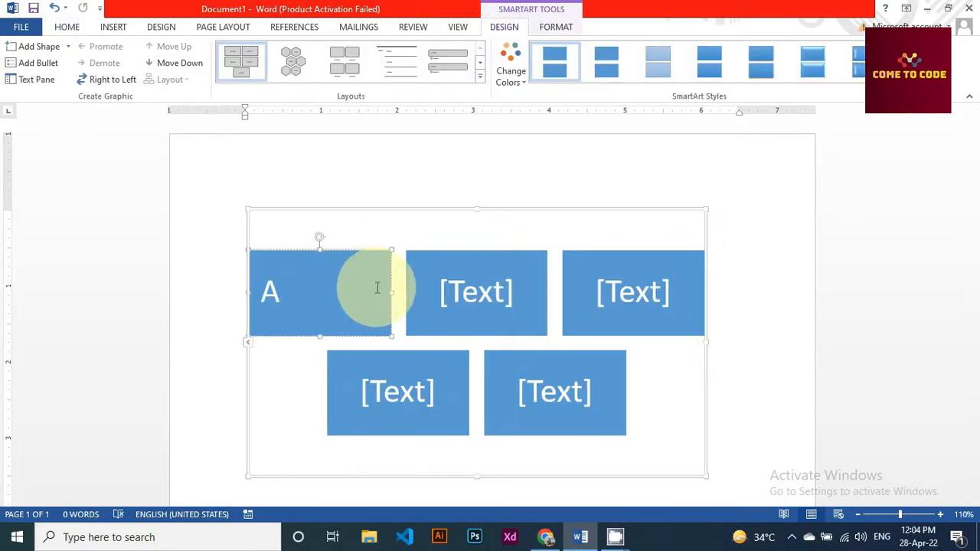
{"action": "left_click", "coordinate": [459, 288]}
{"action": "type", "text": "B"}
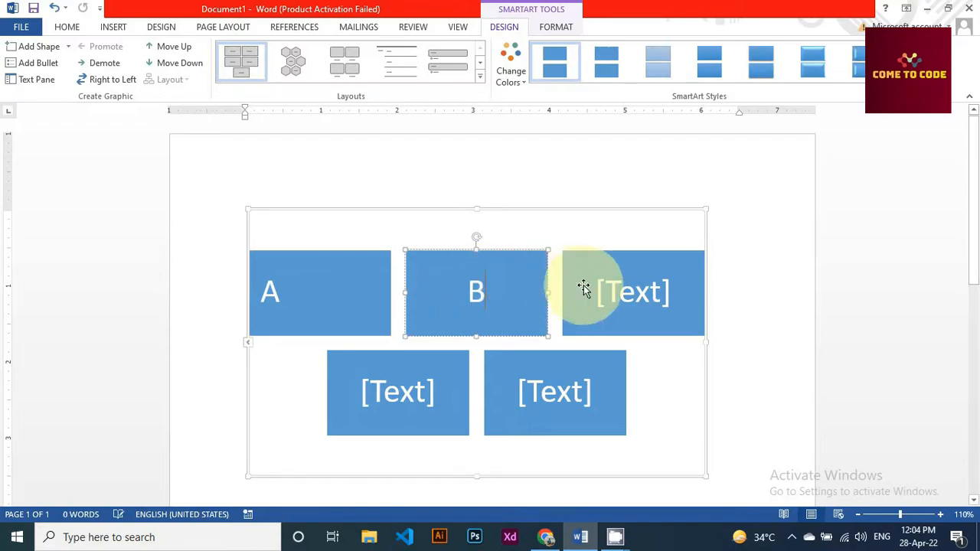
{"action": "left_click", "coordinate": [631, 290]}
{"action": "type", "text": "C"}
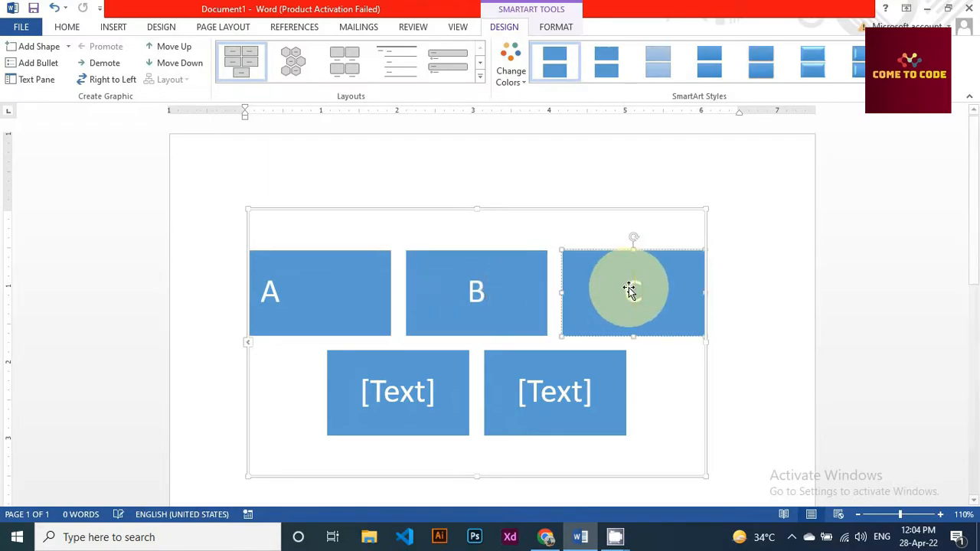
{"action": "left_click", "coordinate": [374, 391]}
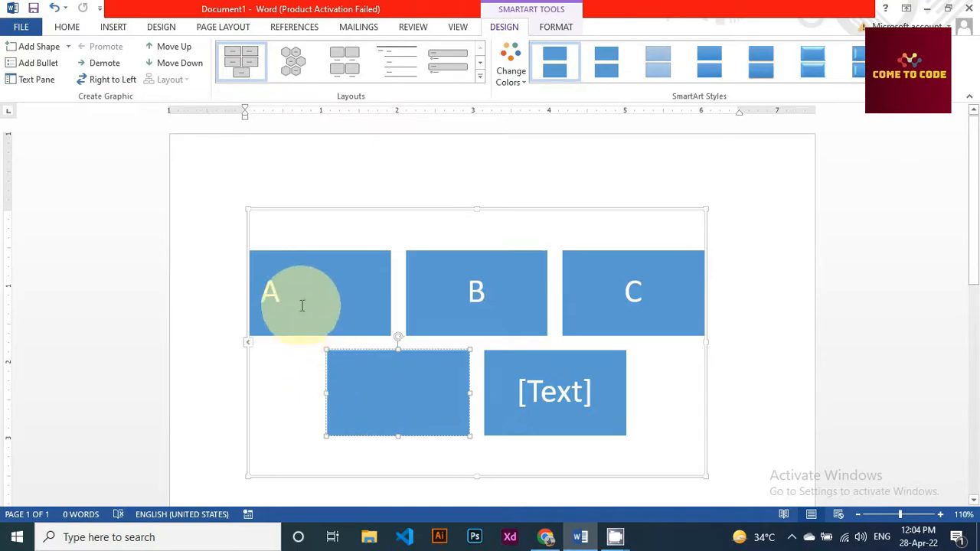
{"action": "left_click", "coordinate": [288, 299]}
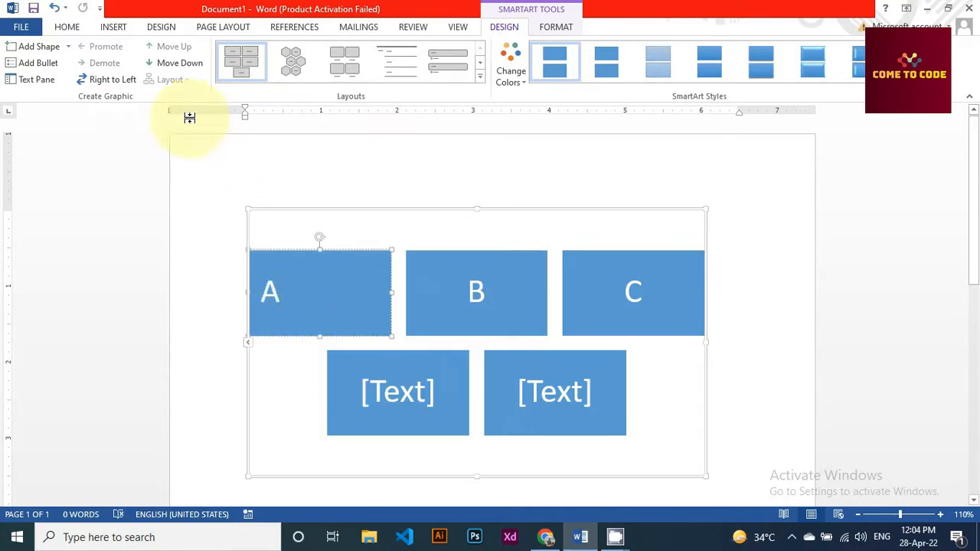
Delete the whole Basic Block List SmartArt graphic from the page
{"action": "left_click", "coordinate": [123, 27]}
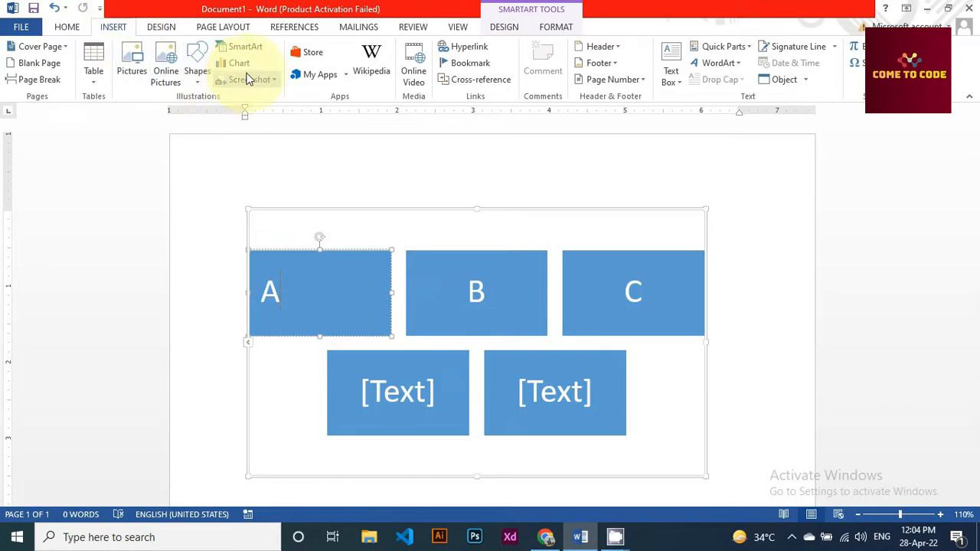
{"action": "left_click", "coordinate": [339, 211]}
{"action": "key", "text": "Delete"}
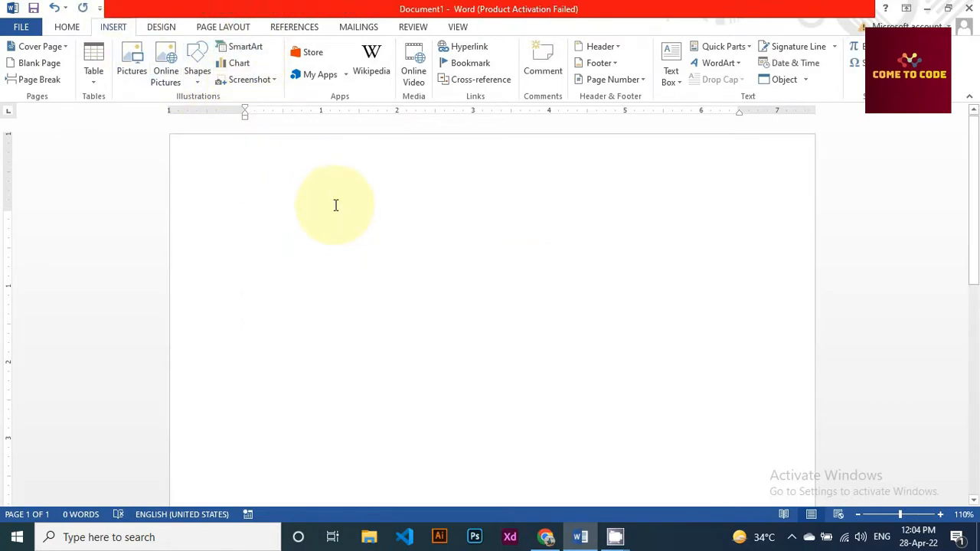
Insert a Clustered Column chart into the blank page and dismiss the activation notice
{"action": "left_click", "coordinate": [239, 69]}
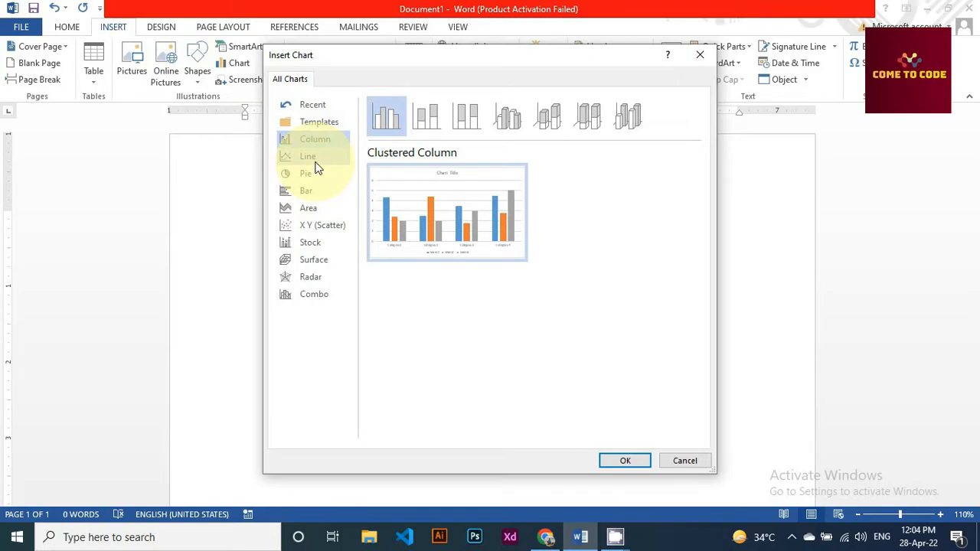
{"action": "left_click", "coordinate": [316, 164]}
{"action": "left_click", "coordinate": [319, 179]}
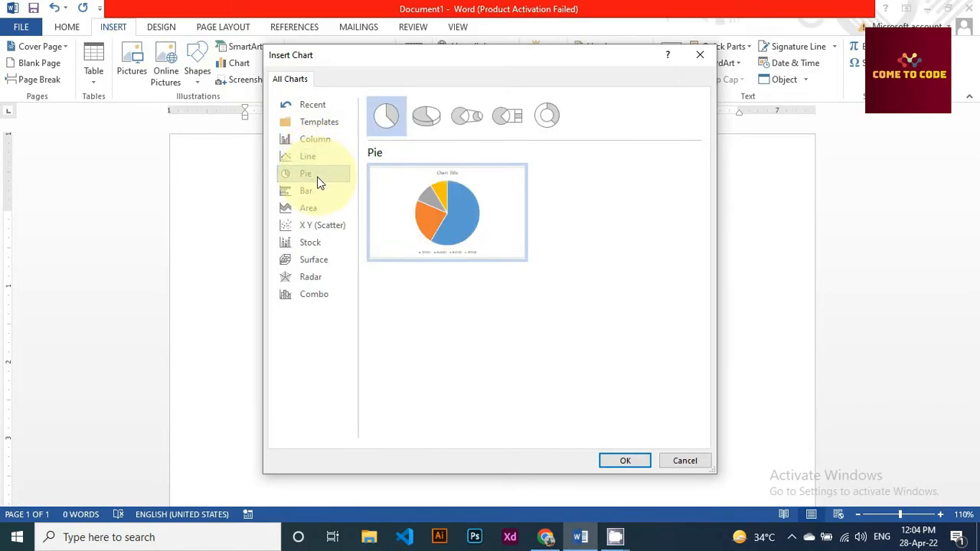
{"action": "left_click", "coordinate": [320, 193]}
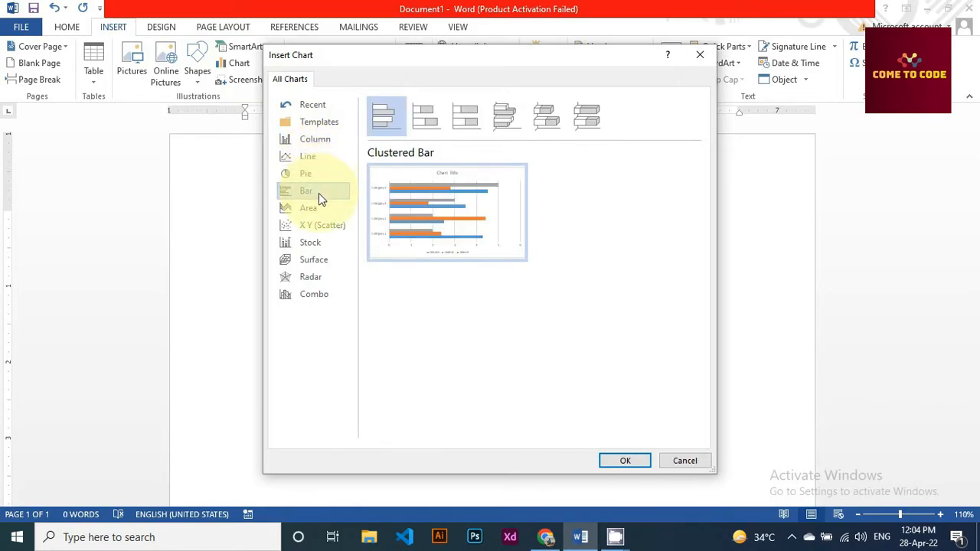
{"action": "left_click", "coordinate": [320, 209]}
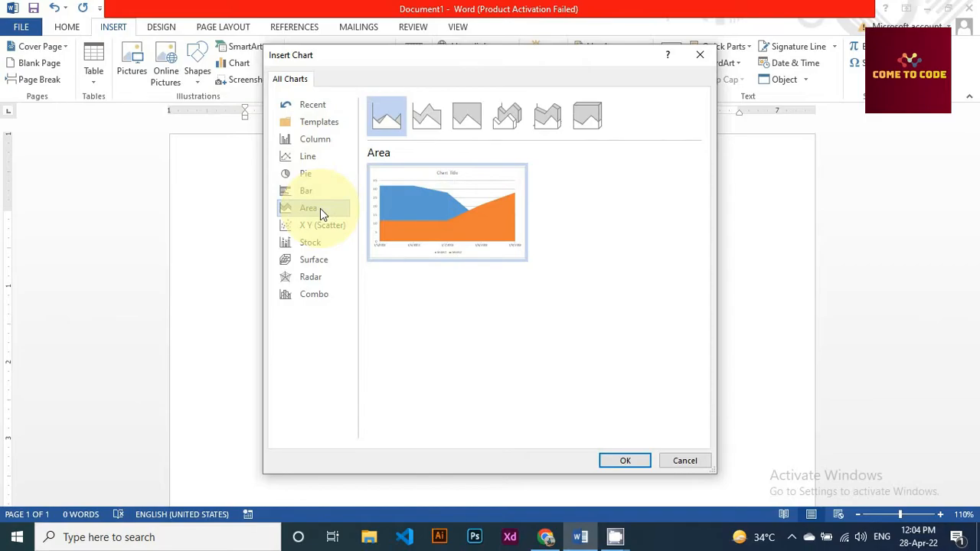
{"action": "left_click", "coordinate": [321, 125]}
{"action": "left_click", "coordinate": [321, 138]}
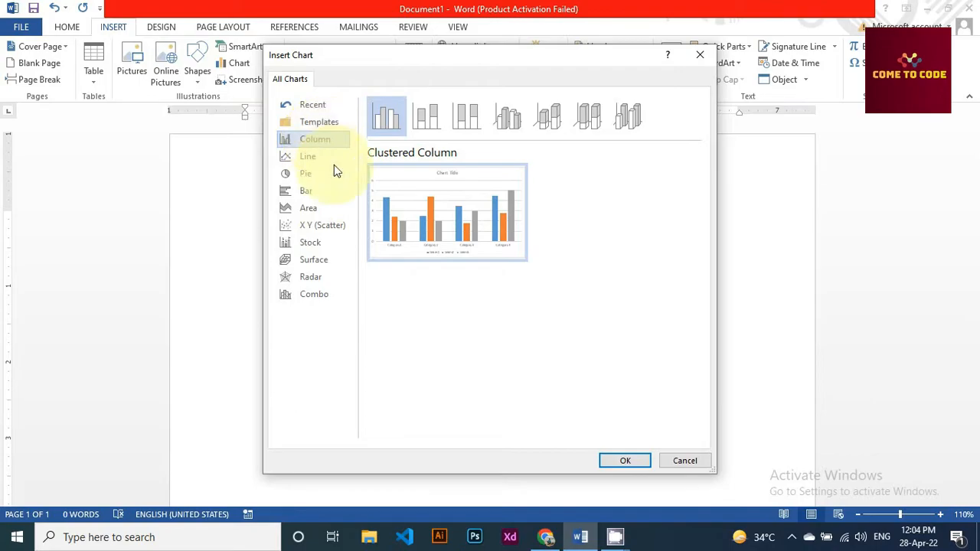
{"action": "mouse_move", "coordinate": [434, 235]}
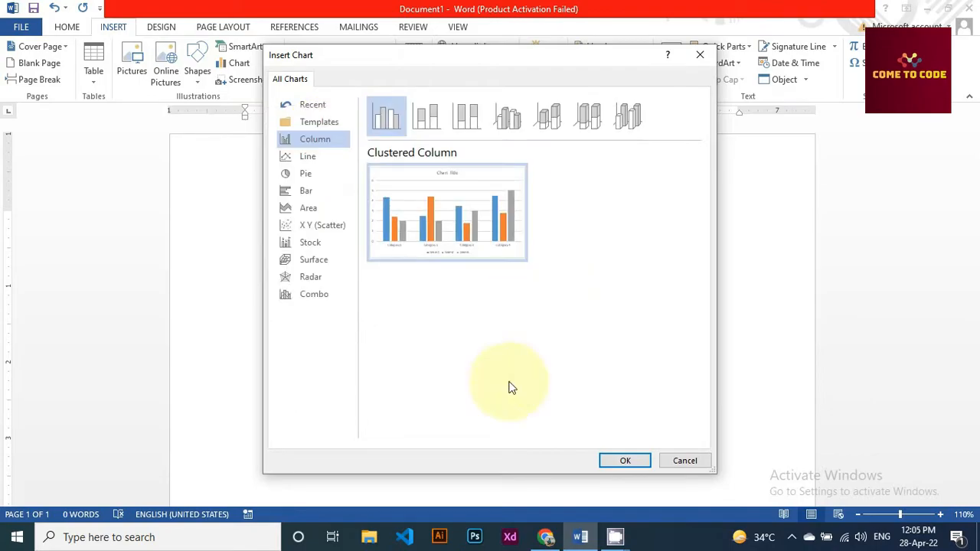
{"action": "left_click", "coordinate": [625, 461]}
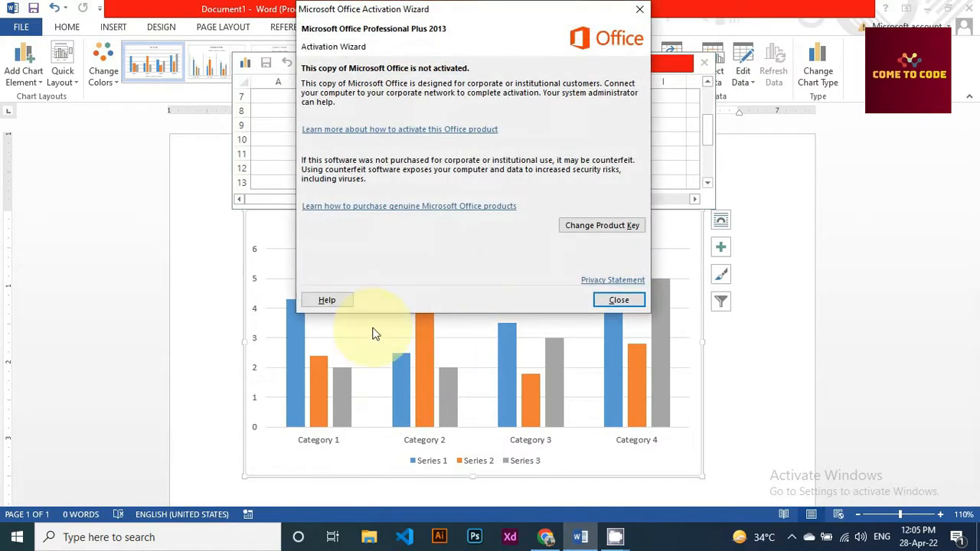
{"action": "left_click", "coordinate": [619, 300]}
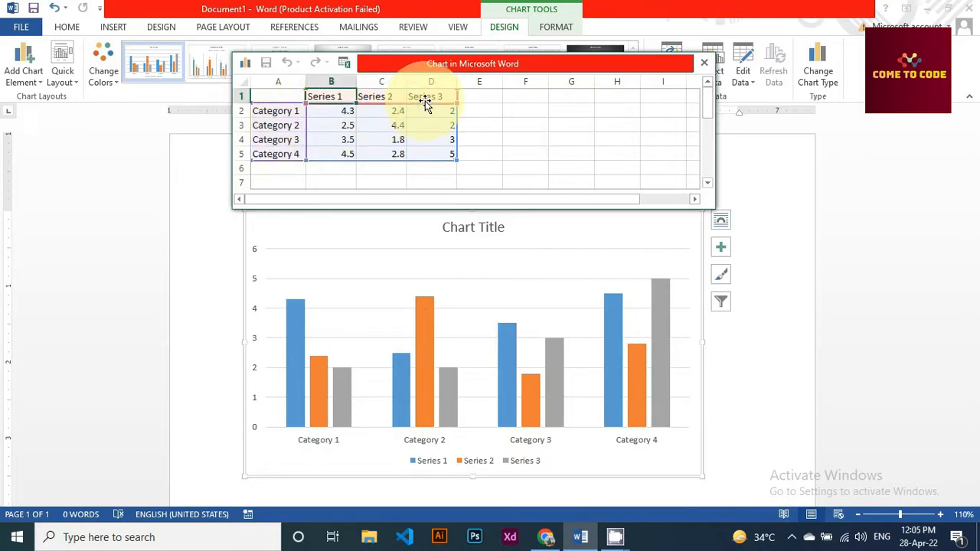
Rename the four chart categories in the data sheet to ABC, BCD, EFG and XYZ
{"action": "left_click", "coordinate": [271, 111]}
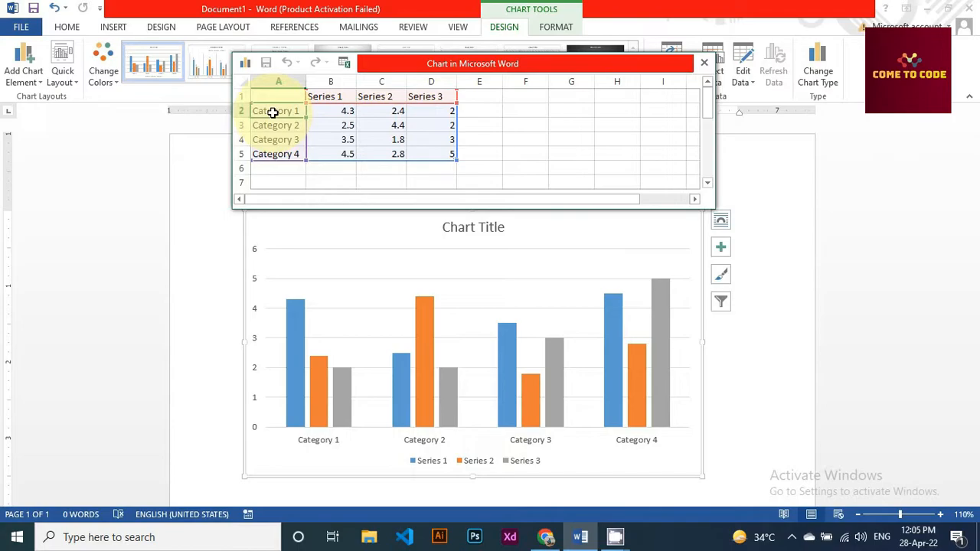
{"action": "type", "text": "ABC"}
{"action": "key", "text": "Return"}
{"action": "type", "text": "BCD"}
{"action": "key", "text": "Return"}
{"action": "type", "text": "EFG"}
{"action": "key", "text": "Return"}
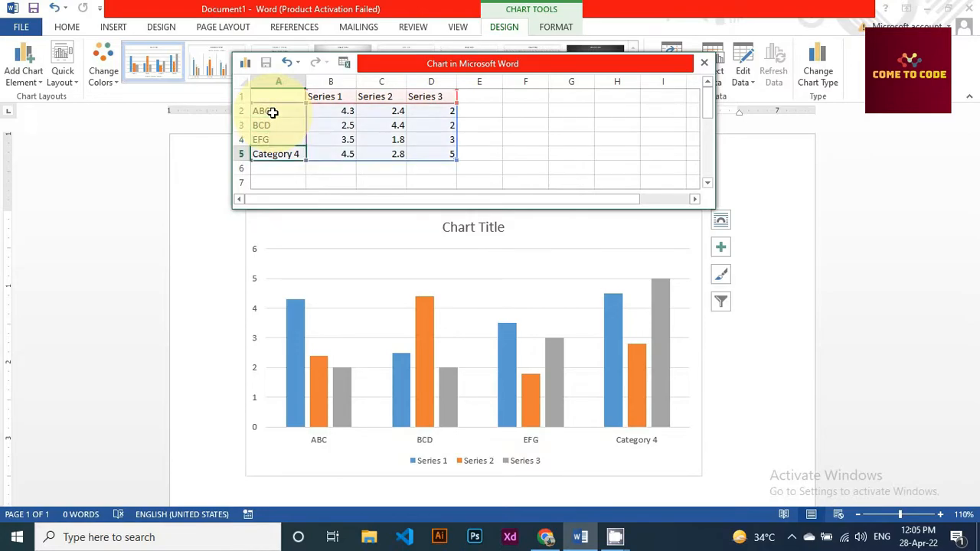
{"action": "type", "text": "XYZ"}
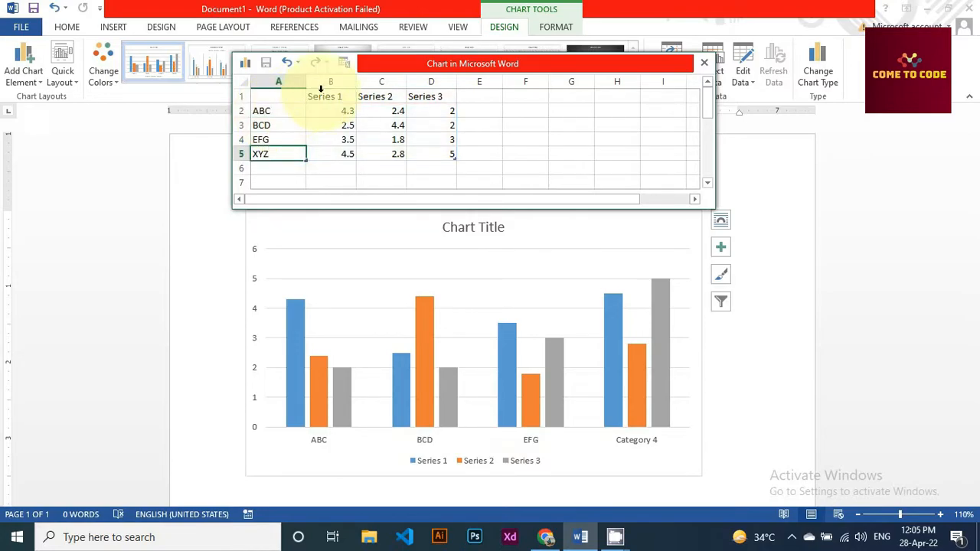
Rename the three data series in the chart's data sheet to Eng, Urdu and Math
{"action": "left_click", "coordinate": [332, 98]}
{"action": "type", "text": "Eng"}
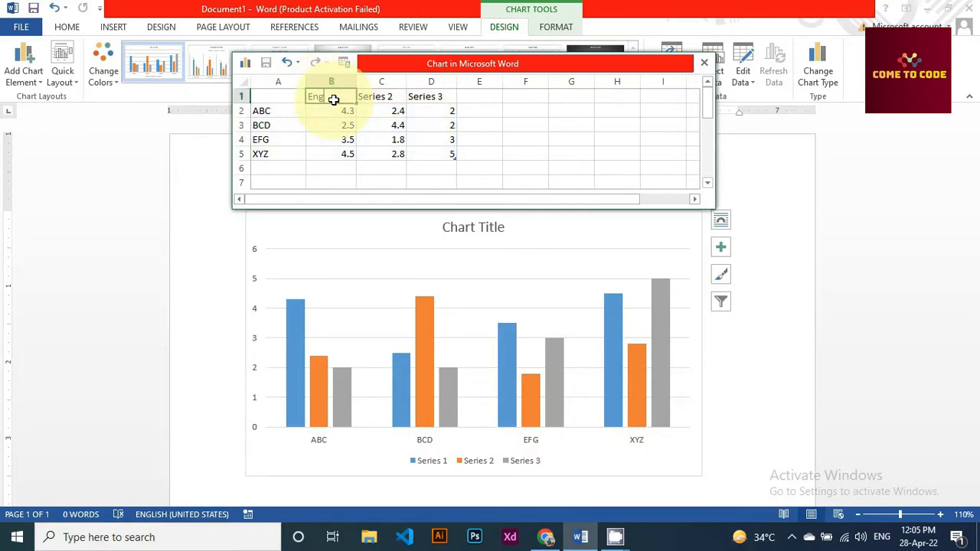
{"action": "key", "text": "Tab"}
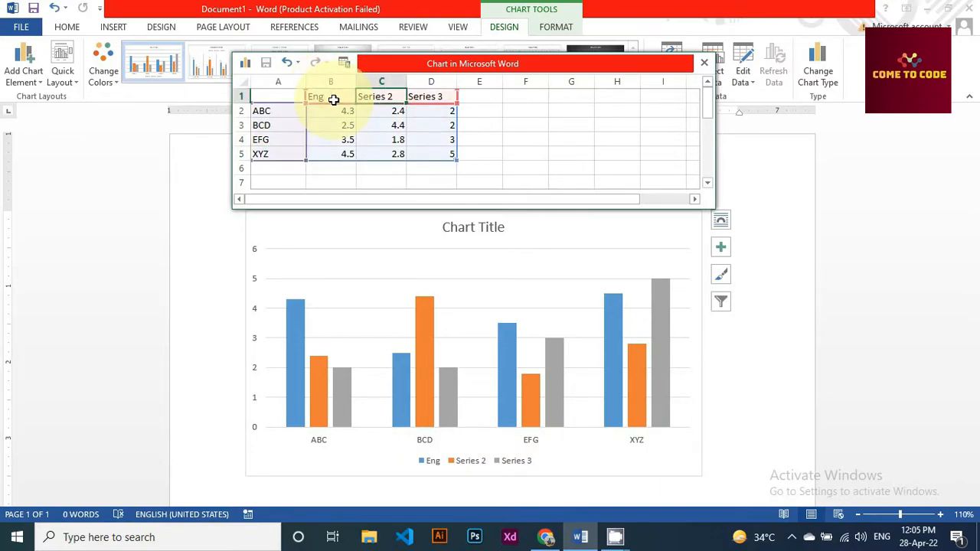
{"action": "type", "text": "Urdu"}
{"action": "key", "text": "Tab"}
{"action": "type", "text": "Math"}
{"action": "key", "text": "Return"}
Set ABC's Eng value to 55 and its Urdu value to 60, and close the chart's data sheet
{"action": "left_click", "coordinate": [337, 112]}
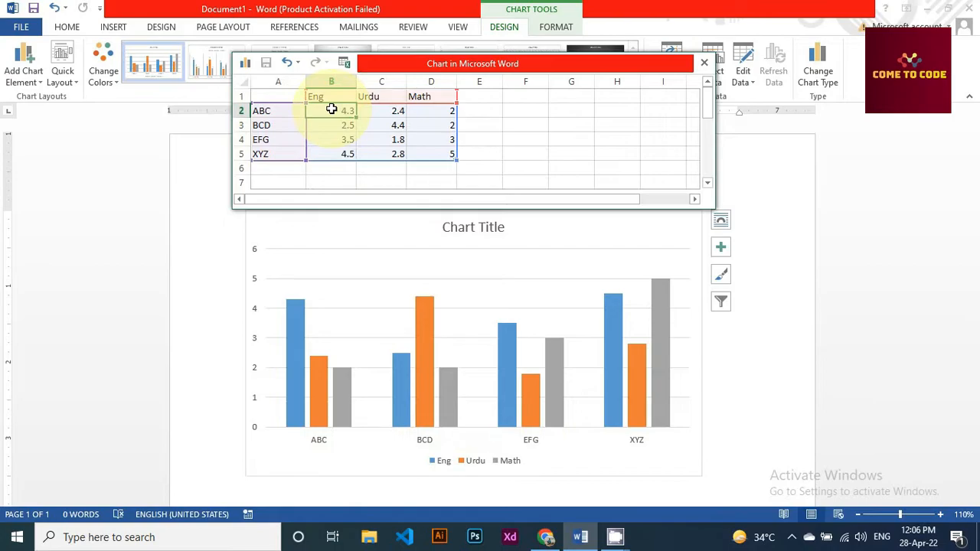
{"action": "type", "text": "55"}
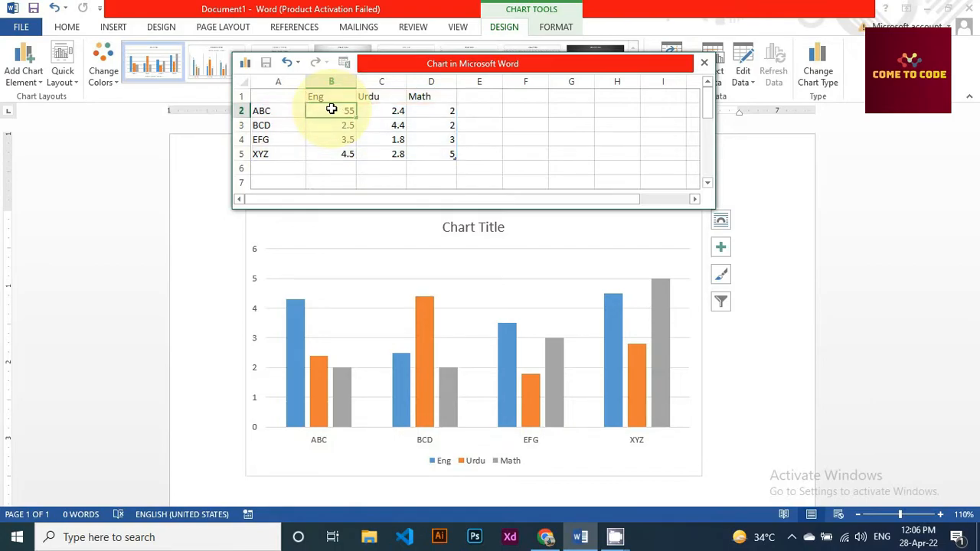
{"action": "key", "text": "Return"}
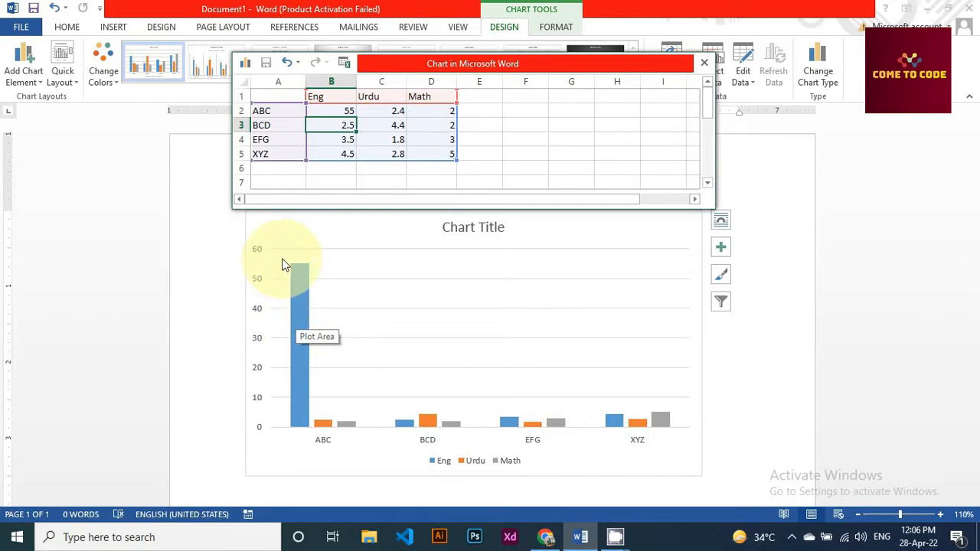
{"action": "left_click_drag", "start_coordinate": [380, 109], "coordinate": [409, 147]}
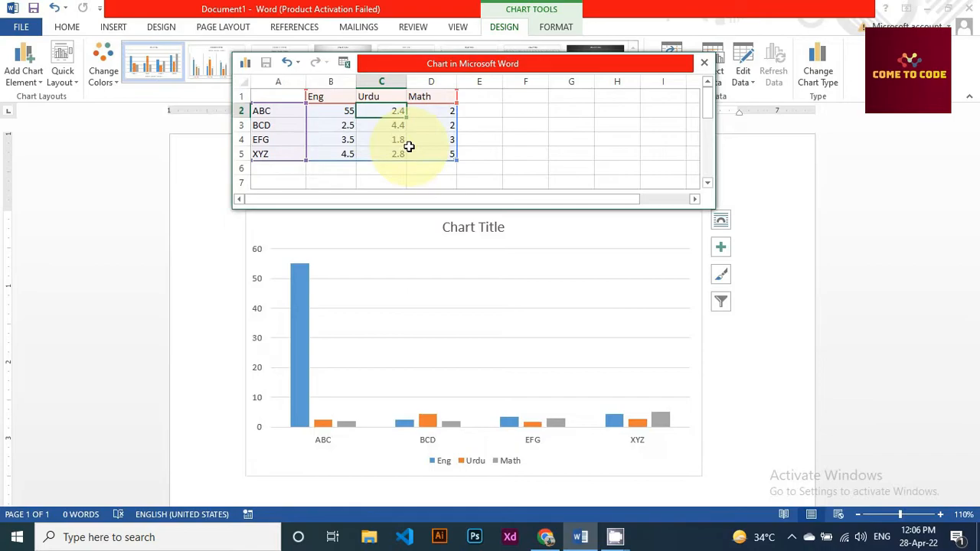
{"action": "type", "text": "60"}
{"action": "key", "text": "Return"}
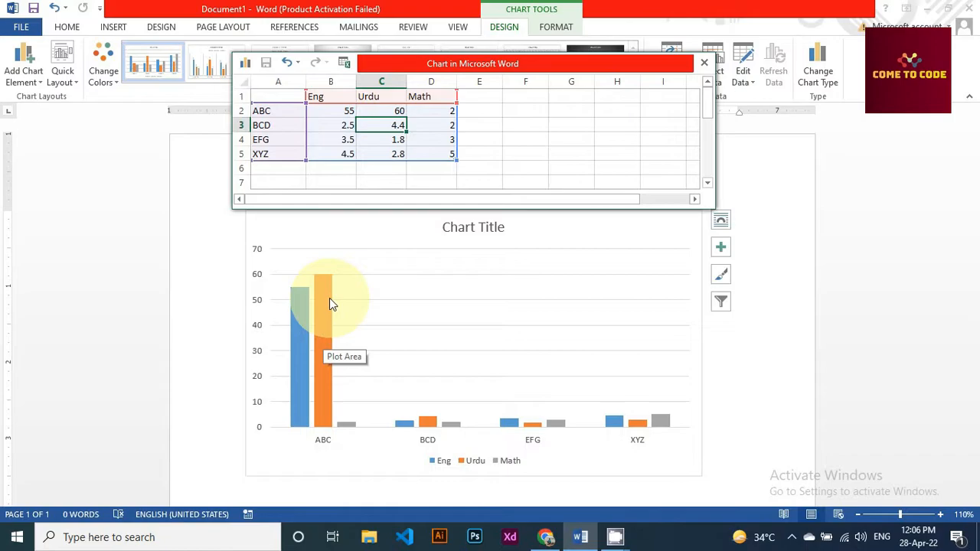
{"action": "left_click", "coordinate": [709, 65]}
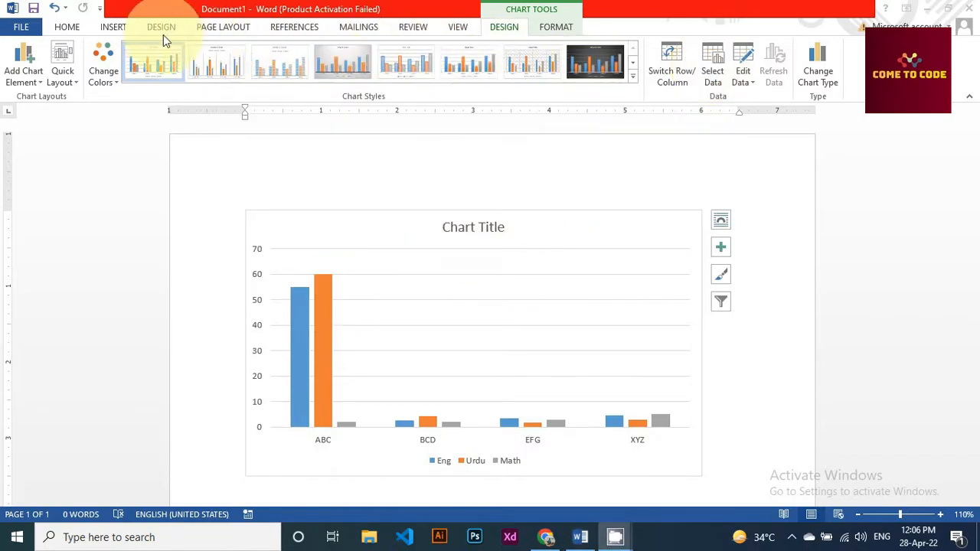
Change the column chart to a Radar chart, and delete the whole chart from the page
{"action": "left_click", "coordinate": [114, 30]}
{"action": "left_click", "coordinate": [238, 63]}
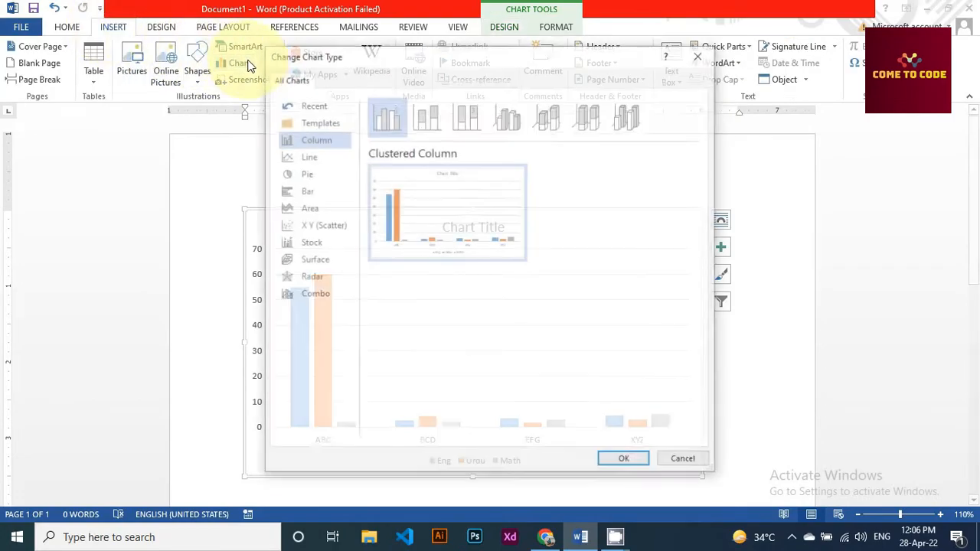
{"action": "left_click", "coordinate": [311, 242]}
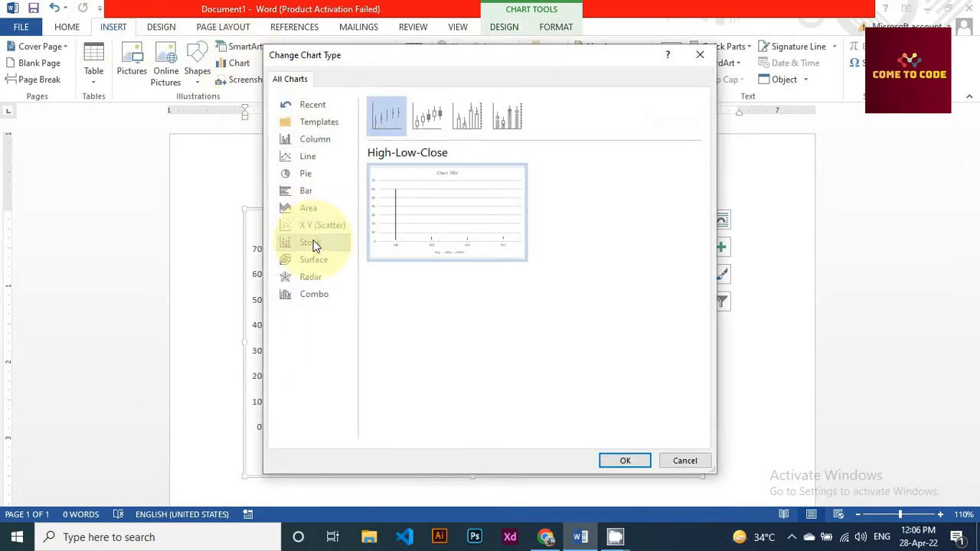
{"action": "left_click", "coordinate": [320, 275]}
{"action": "mouse_move", "coordinate": [431, 228]}
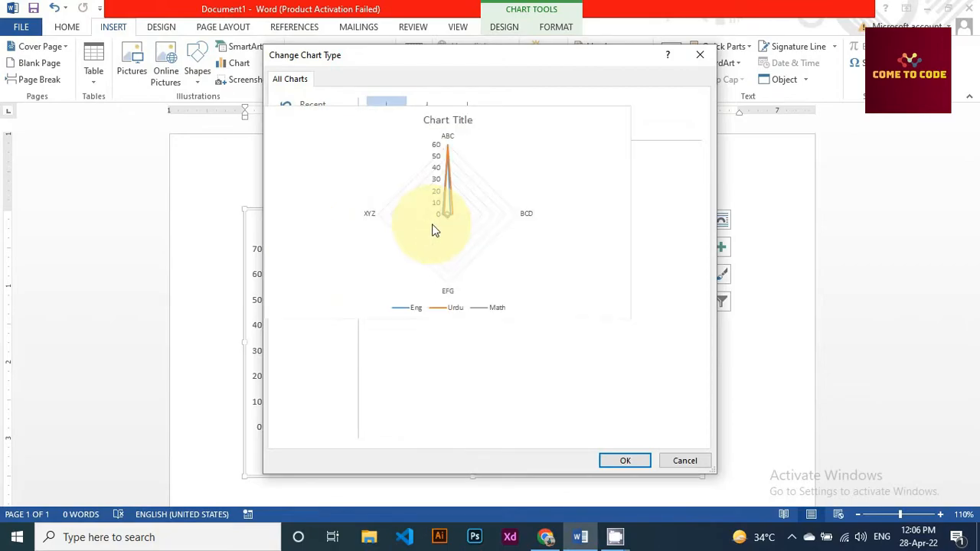
{"action": "left_click", "coordinate": [616, 463]}
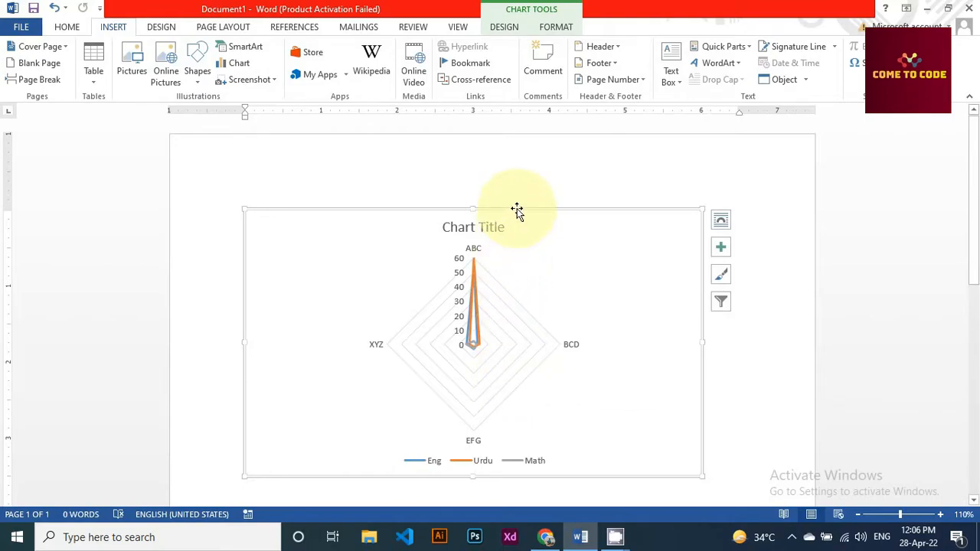
{"action": "key", "text": "Delete"}
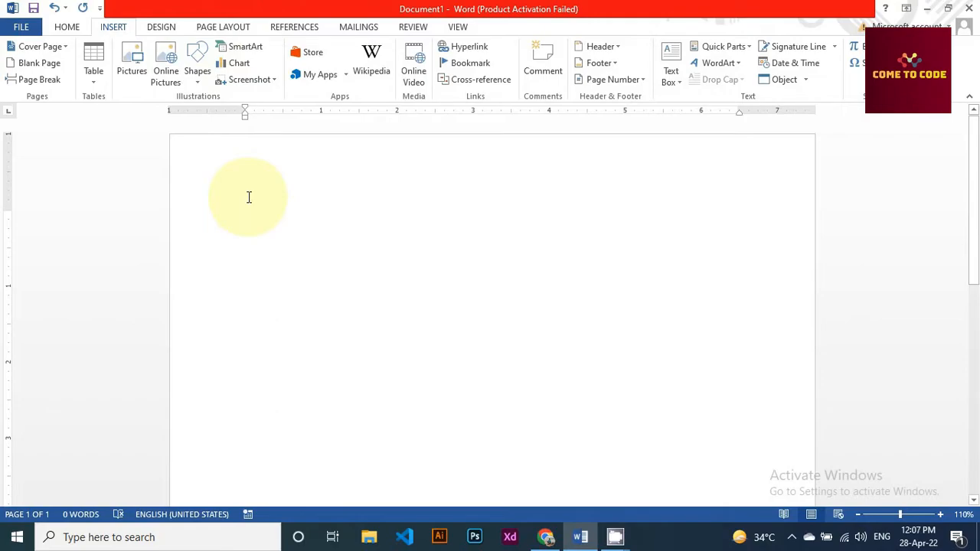
Insert a screenshot of the first available window and delete the resulting picture
{"action": "left_click", "coordinate": [264, 81]}
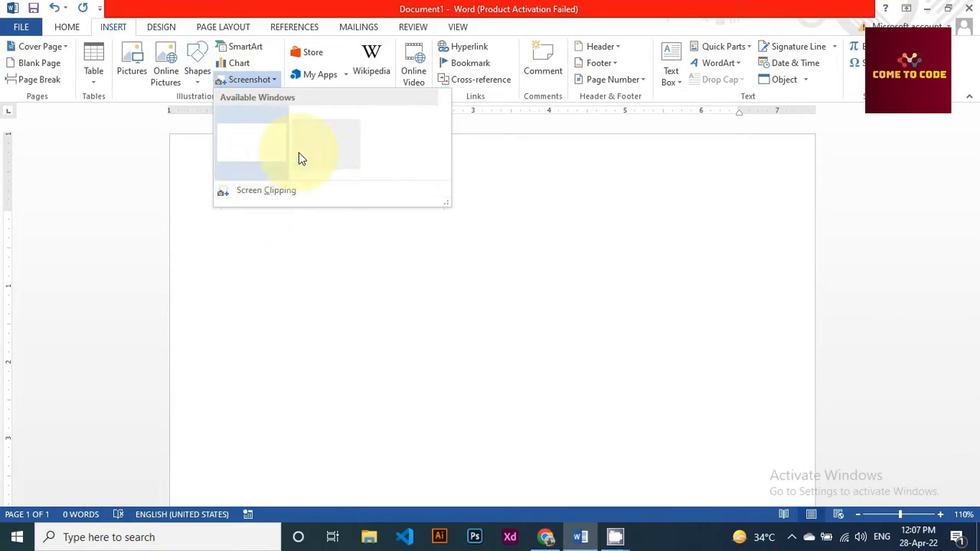
{"action": "left_click", "coordinate": [253, 160]}
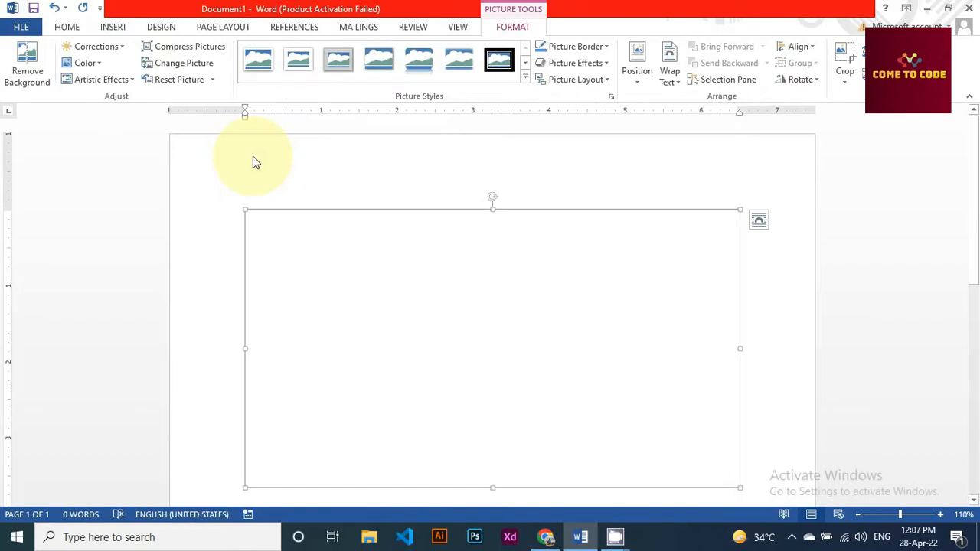
{"action": "left_click_drag", "start_coordinate": [323, 211], "coordinate": [306, 173]}
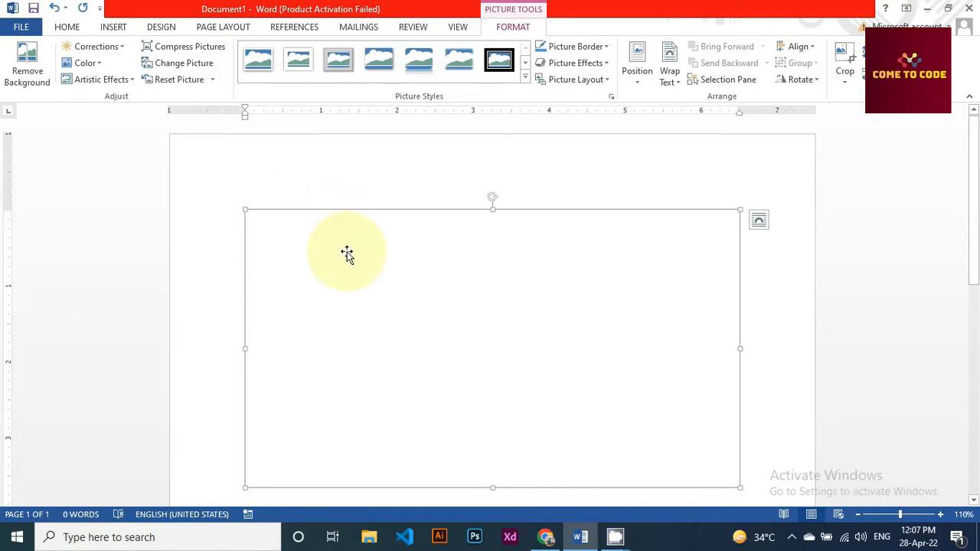
{"action": "key", "text": "Delete"}
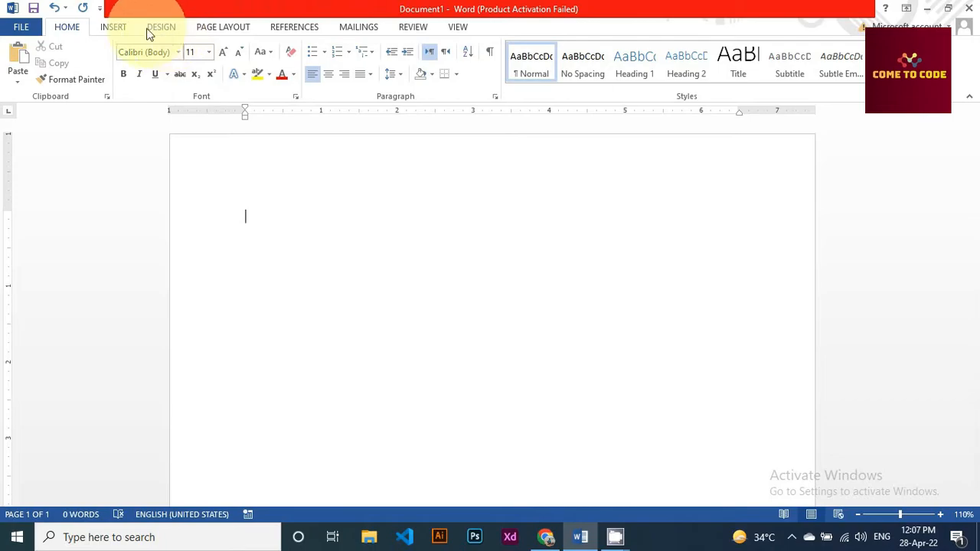
Insert a screen clipping covering the desktop wallpaper area beside the desktop icons
{"action": "left_click", "coordinate": [113, 27]}
{"action": "left_click", "coordinate": [253, 79]}
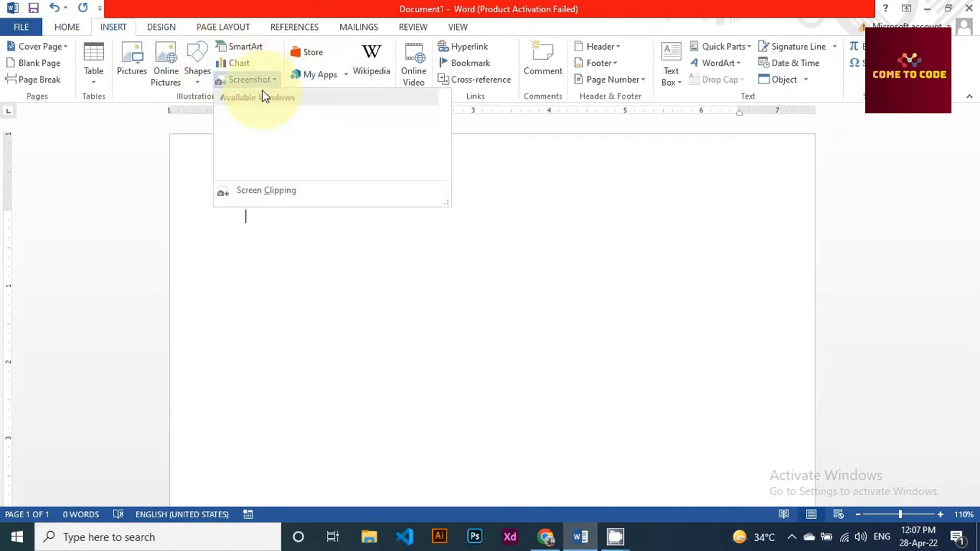
{"action": "left_click", "coordinate": [268, 192]}
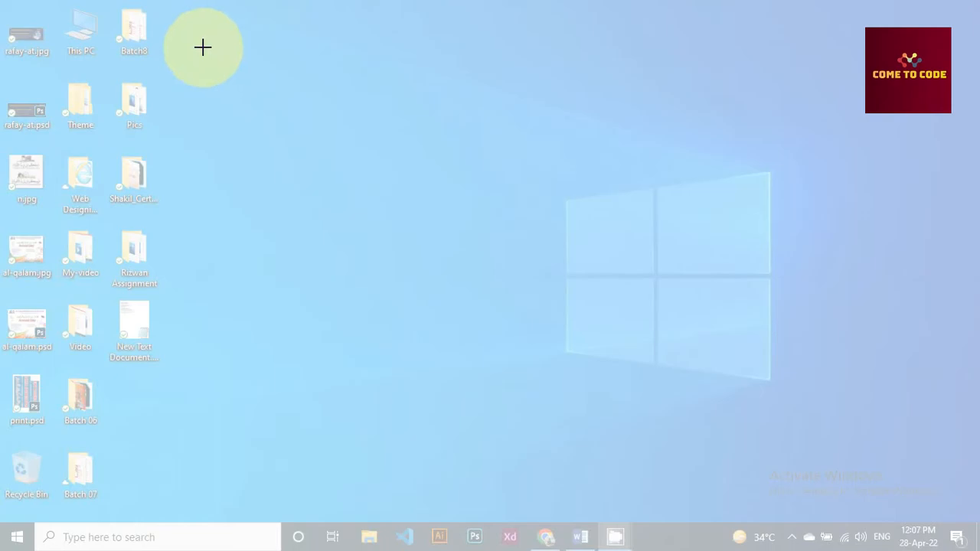
{"action": "left_click_drag", "start_coordinate": [179, 22], "coordinate": [947, 489]}
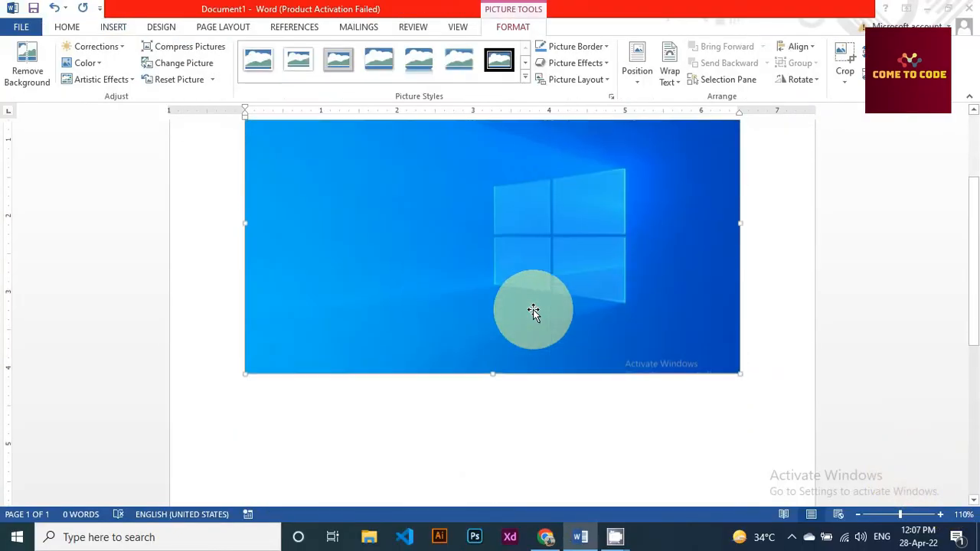
{"action": "scroll", "coordinate": [534, 313], "scroll_direction": "up", "scroll_amount": 3}
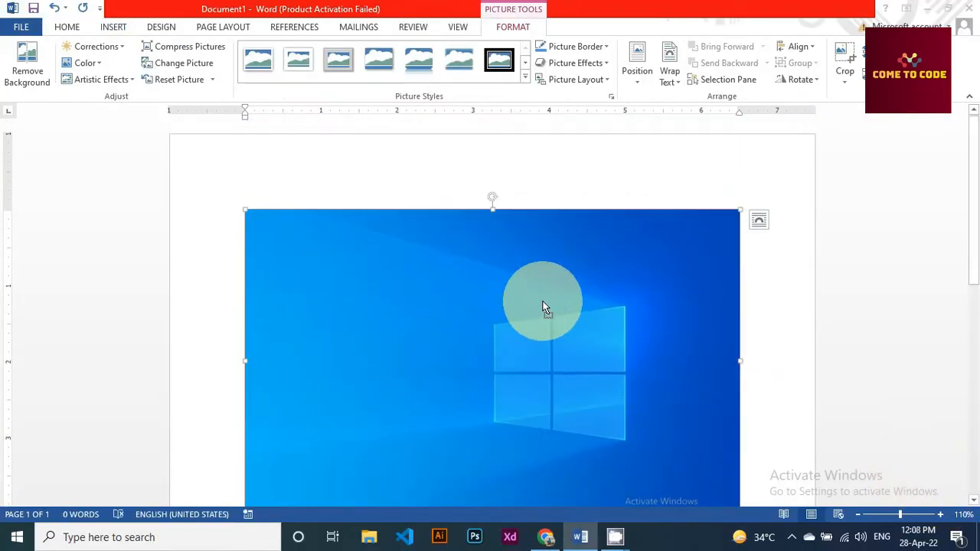
Delete the desktop screen clipping from the page
{"action": "left_click", "coordinate": [111, 28]}
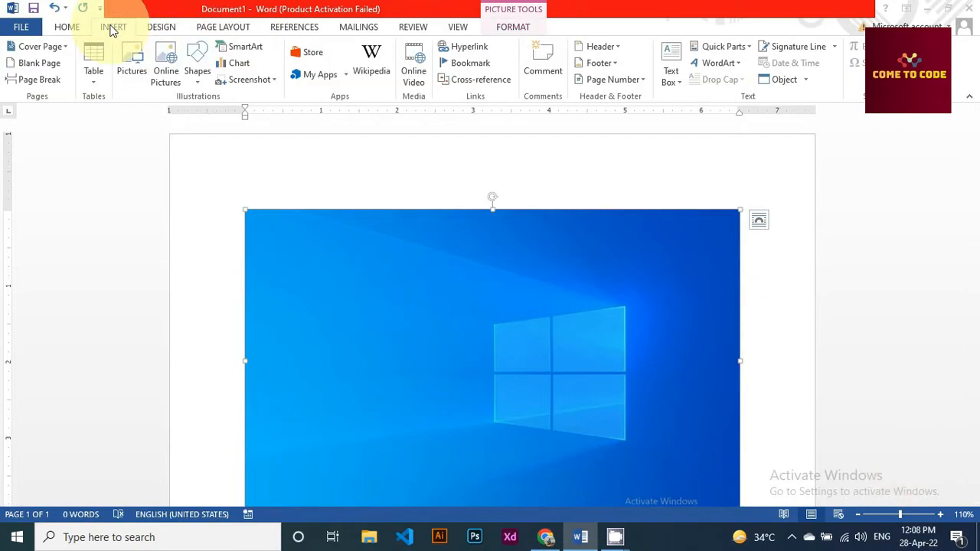
{"action": "left_click_drag", "start_coordinate": [416, 291], "coordinate": [452, 242]}
{"action": "key", "text": "Delete"}
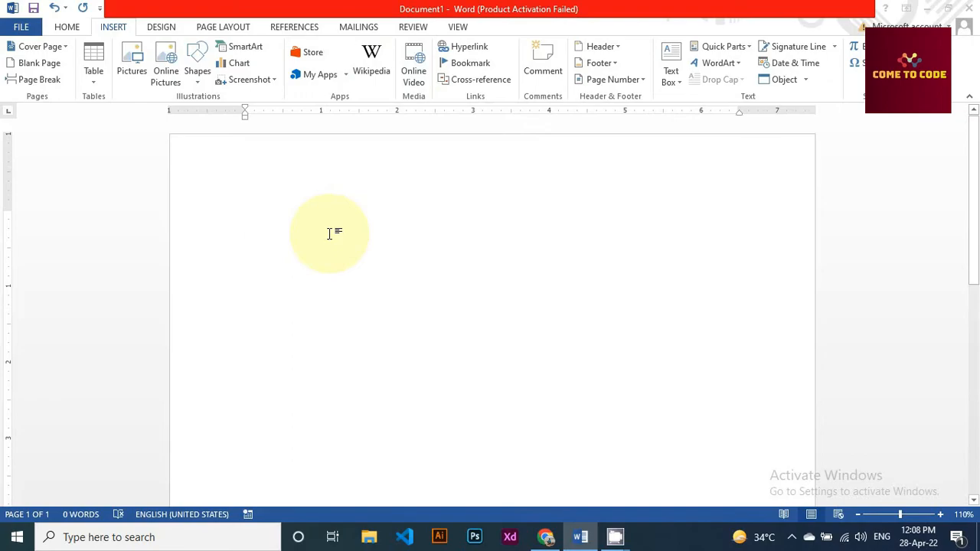
Search YouTube for "cartoon" as the source of an online video to insert
{"action": "left_click", "coordinate": [414, 81]}
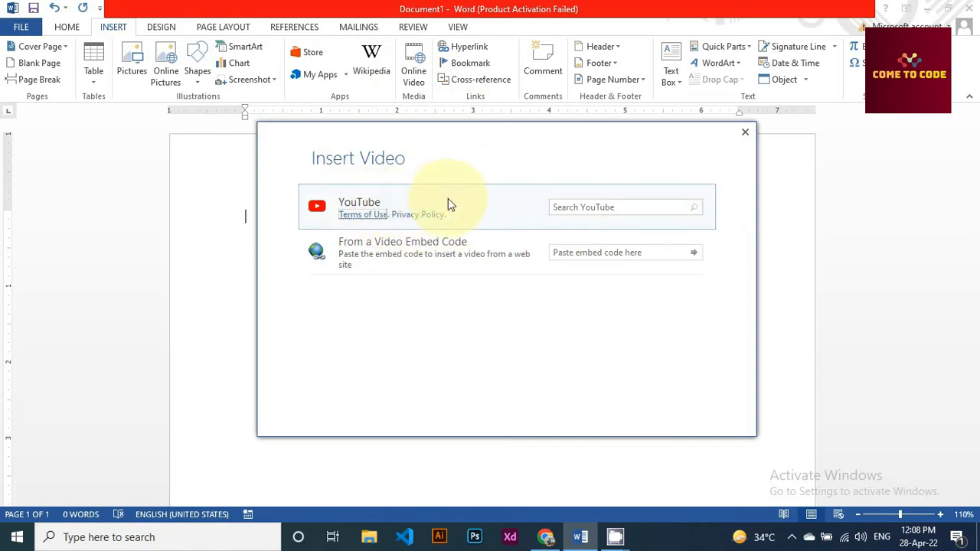
{"action": "left_click", "coordinate": [575, 208]}
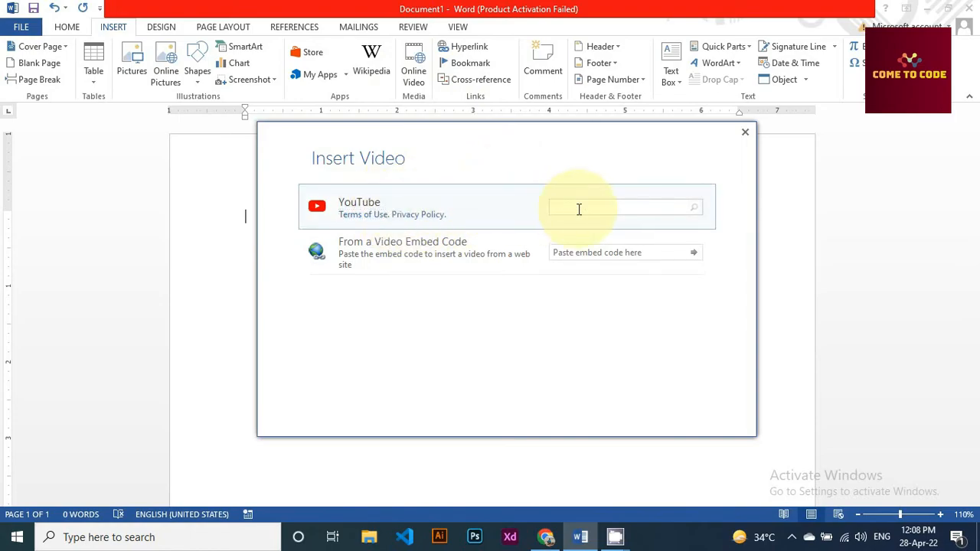
{"action": "type", "text": "cartton"}
{"action": "key", "text": "ctrl+a"}
{"action": "key", "text": "BackSpace"}
{"action": "type", "text": "cartoon"}
{"action": "key", "text": "Return"}
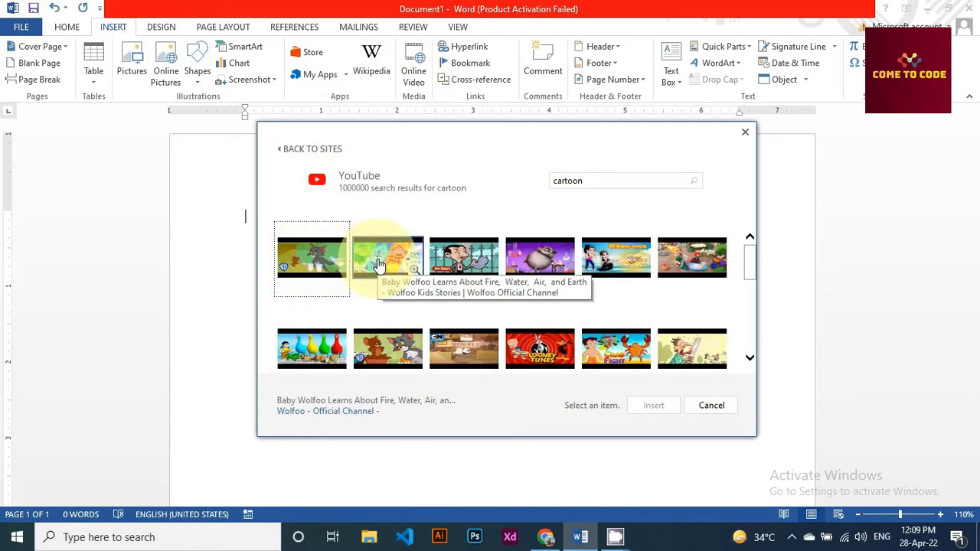
Insert the "Choose the Right Duck Cartoon" video by Elephant Chubby from the search results into the page
{"action": "left_click", "coordinate": [291, 344]}
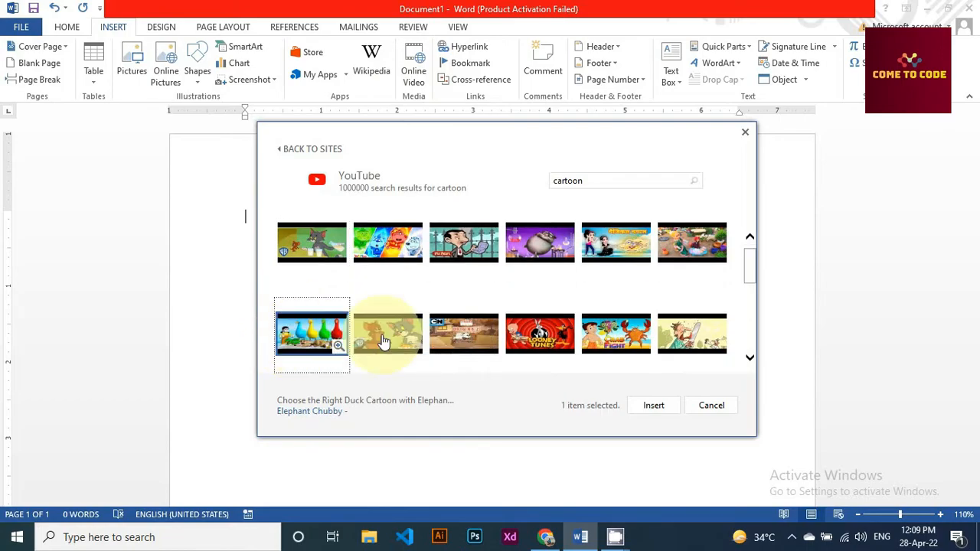
{"action": "left_click", "coordinate": [647, 412]}
{"action": "left_click_drag", "start_coordinate": [452, 227], "coordinate": [529, 222]}
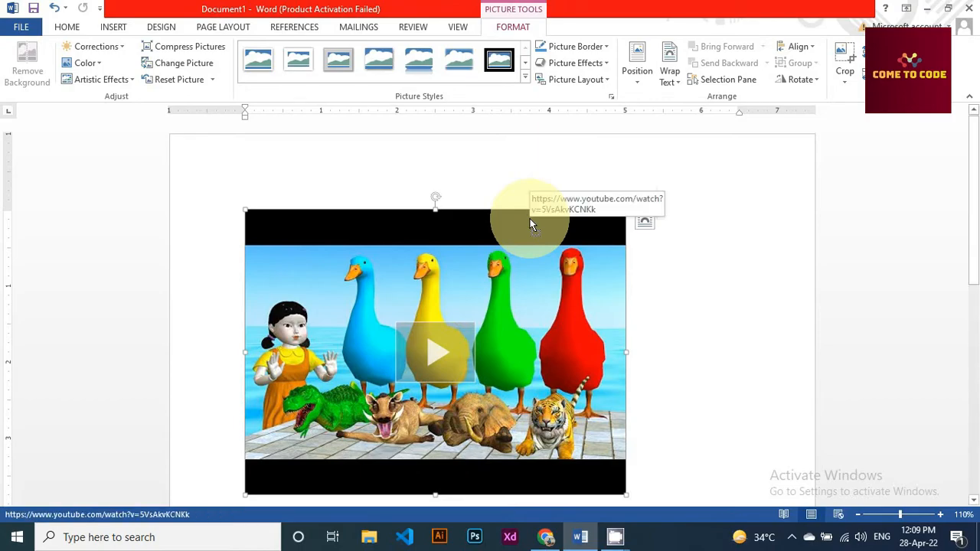
Play the inserted duck cartoon video briefly, pause it, and close the video player
{"action": "left_click", "coordinate": [438, 360]}
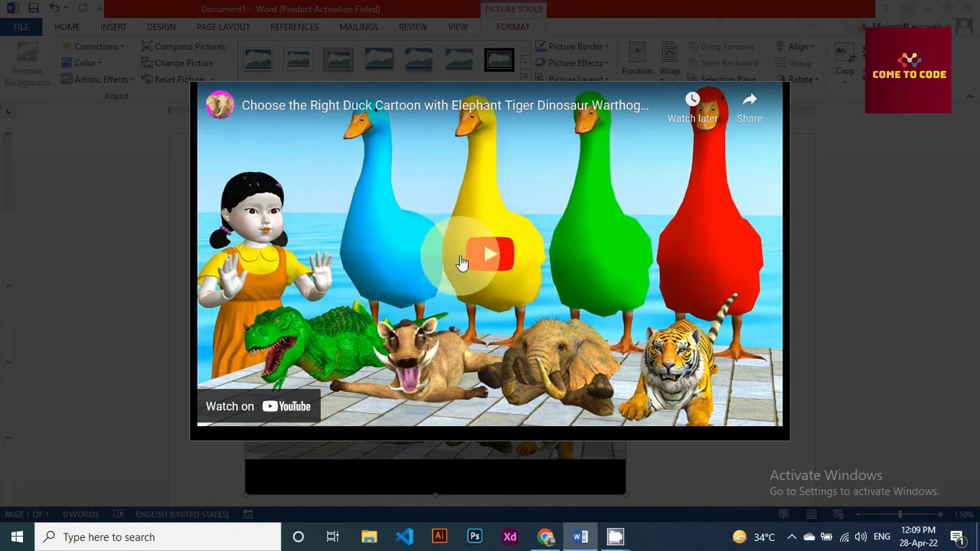
{"action": "left_click", "coordinate": [490, 258]}
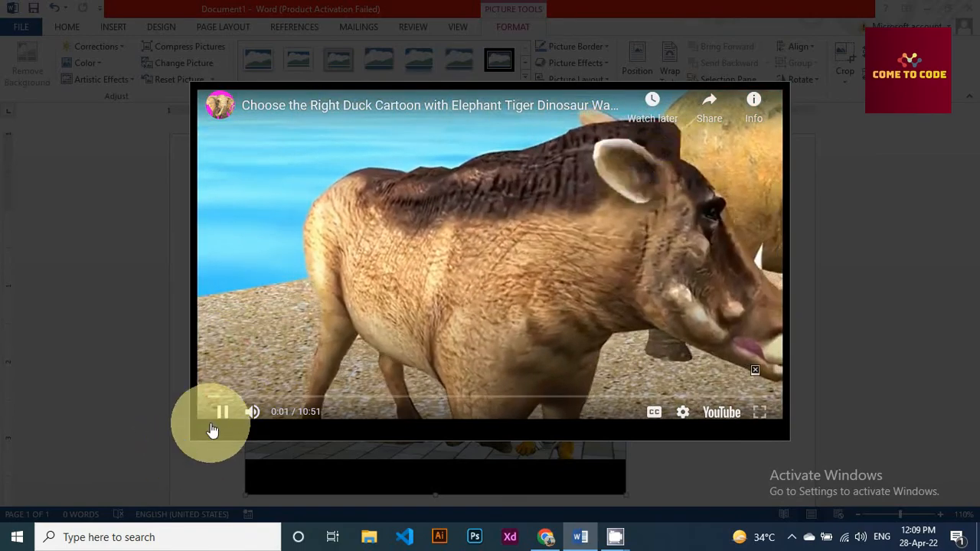
{"action": "left_click", "coordinate": [221, 417]}
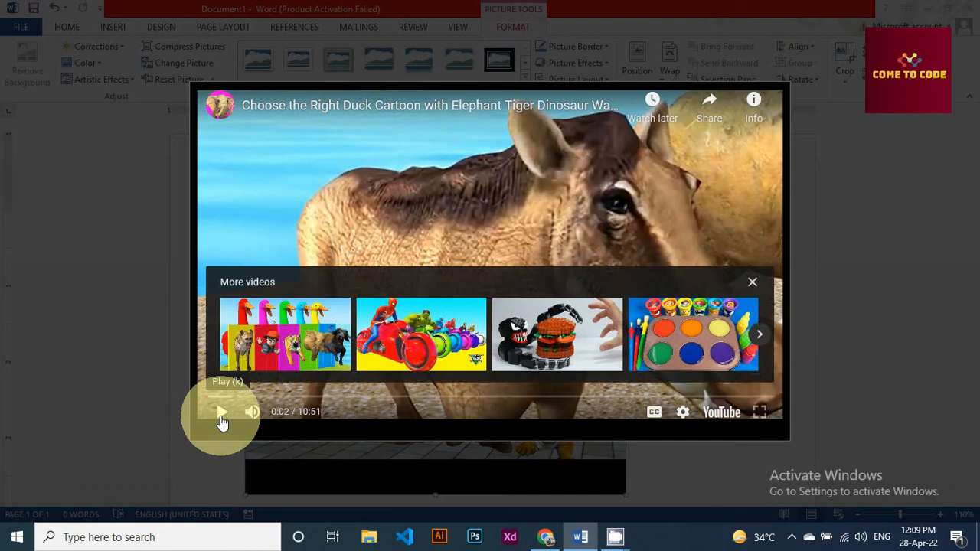
{"action": "left_click", "coordinate": [840, 175]}
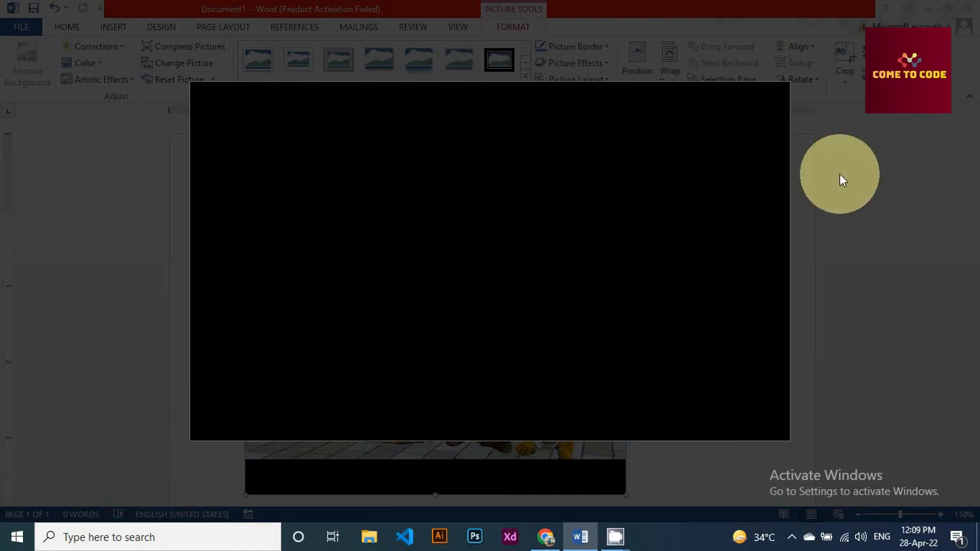